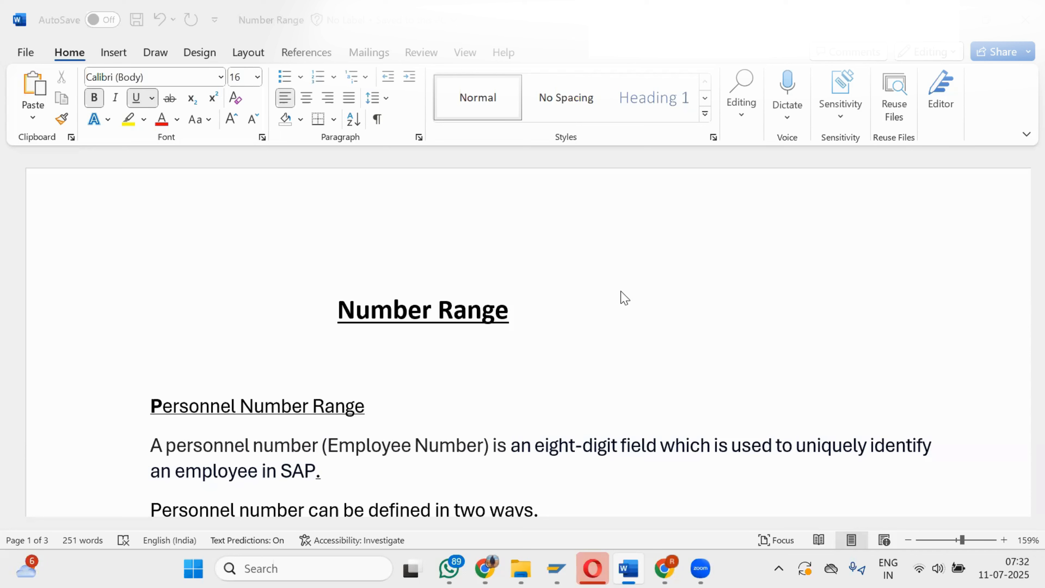
Step: Read the notes on internal and external personnel number ranges, the NUMKR feature and its decision tree fields
{"action": "scroll", "coordinate": [623, 297], "scroll_direction": "down", "scroll_amount": 3}
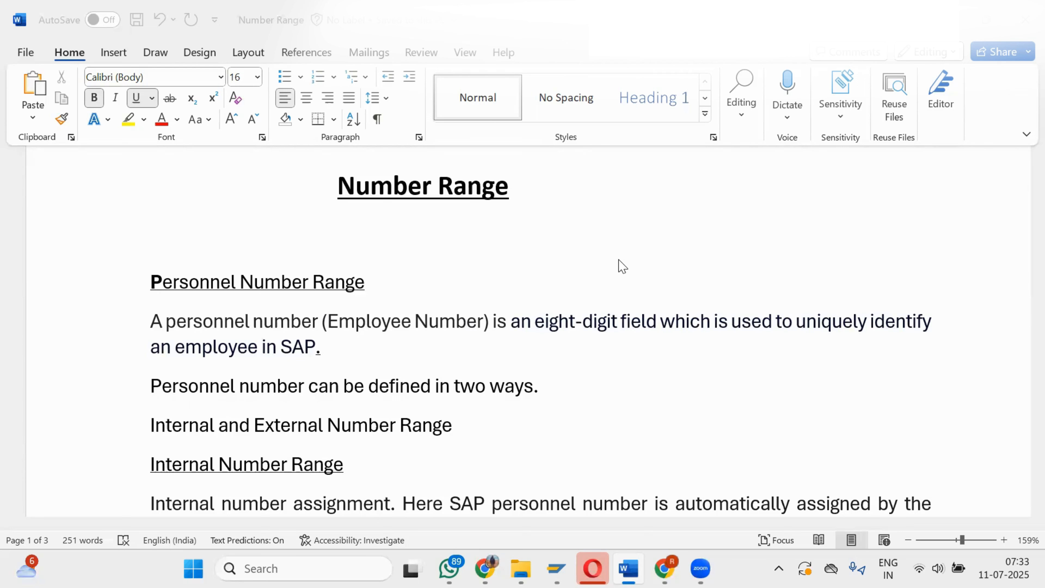
{"action": "scroll", "coordinate": [622, 266], "scroll_direction": "down", "scroll_amount": 3}
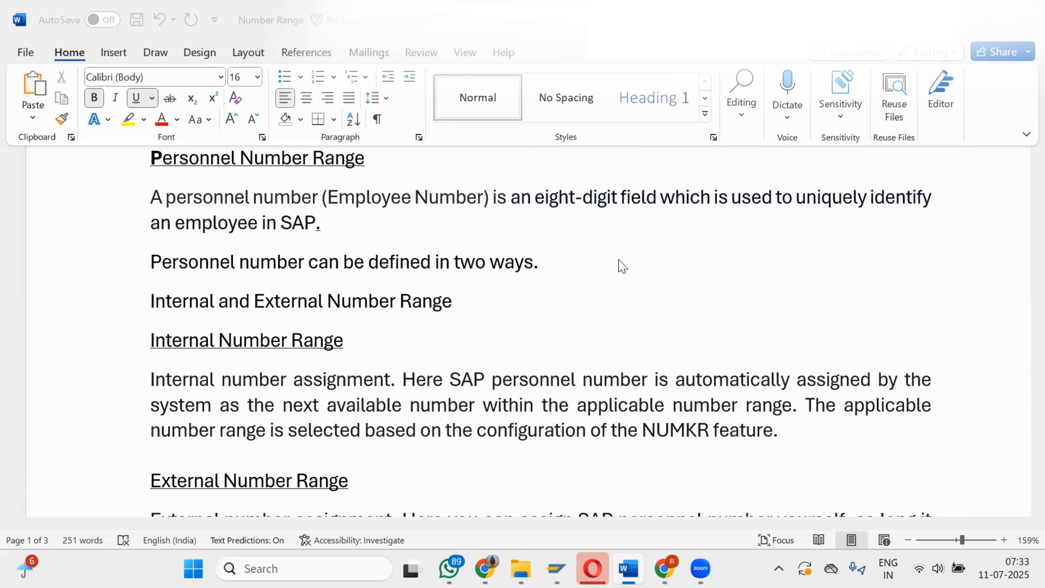
{"action": "scroll", "coordinate": [623, 266], "scroll_direction": "down", "scroll_amount": 3}
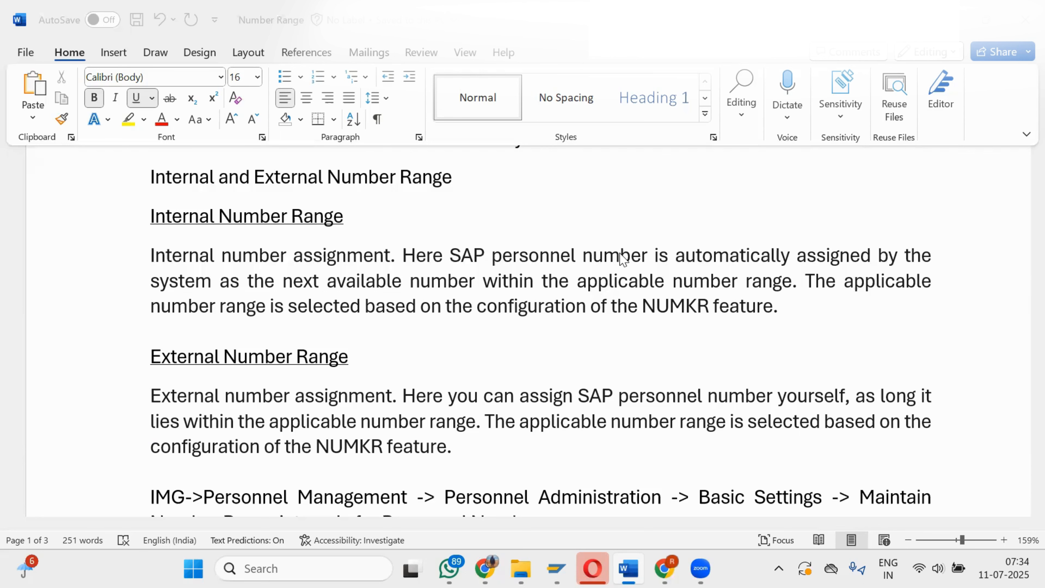
{"action": "scroll", "coordinate": [622, 259], "scroll_direction": "down", "scroll_amount": 2}
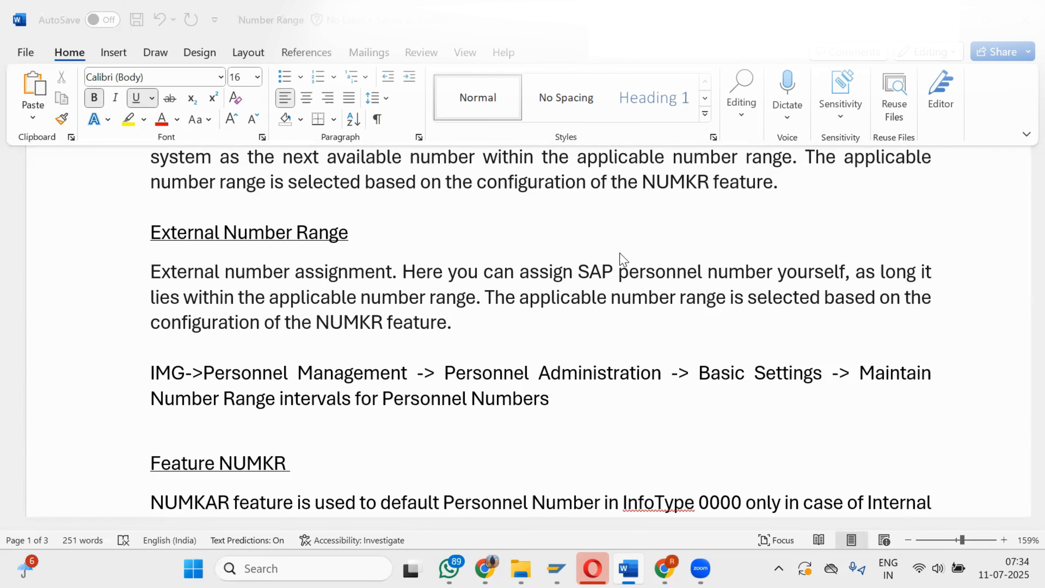
{"action": "scroll", "coordinate": [623, 259], "scroll_direction": "down", "scroll_amount": 1}
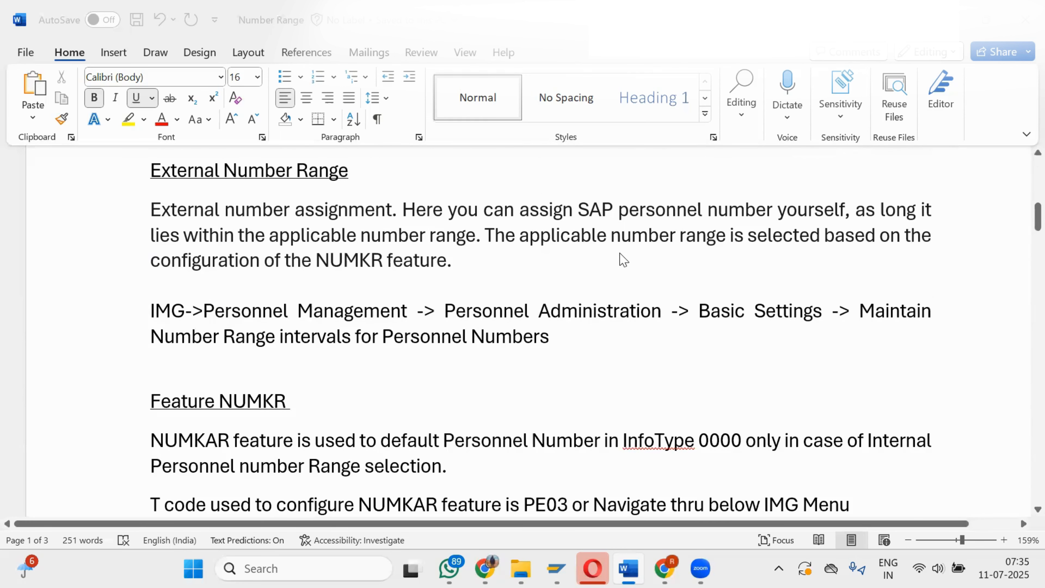
{"action": "scroll", "coordinate": [623, 260], "scroll_direction": "down", "scroll_amount": 2}
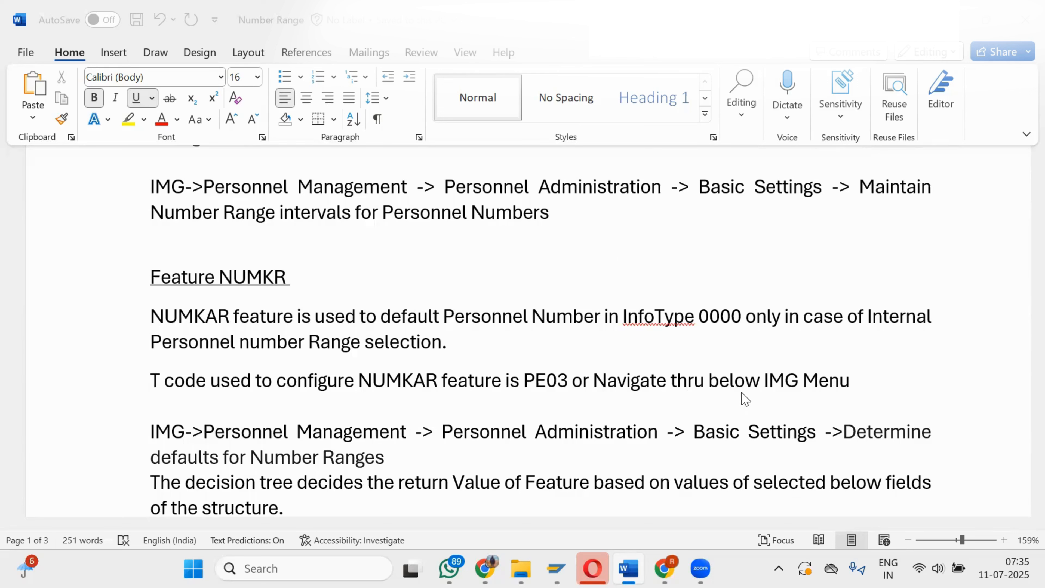
{"action": "scroll", "coordinate": [768, 399], "scroll_direction": "down", "scroll_amount": 3}
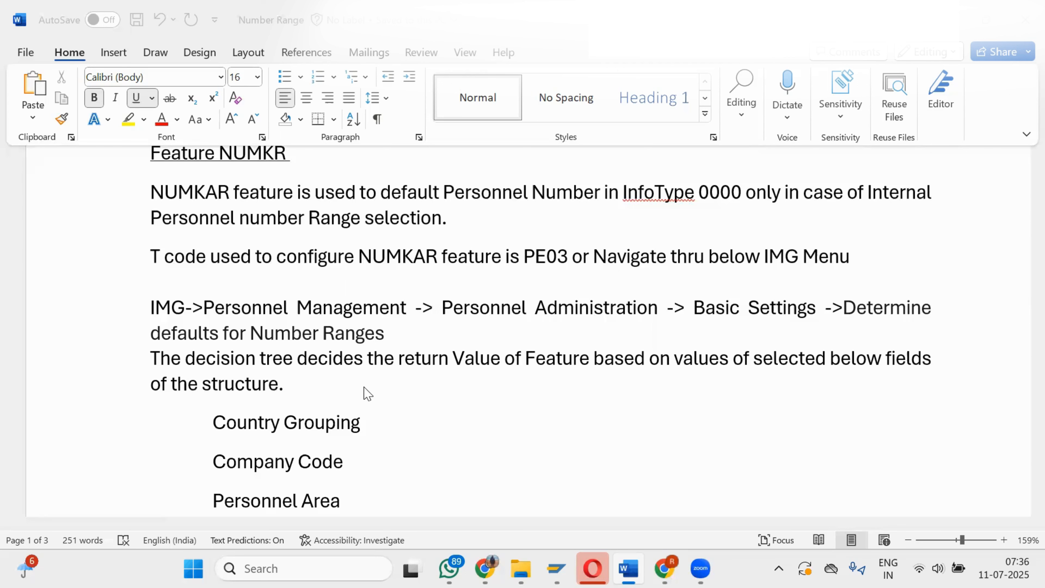
{"action": "scroll", "coordinate": [393, 399], "scroll_direction": "down", "scroll_amount": 3}
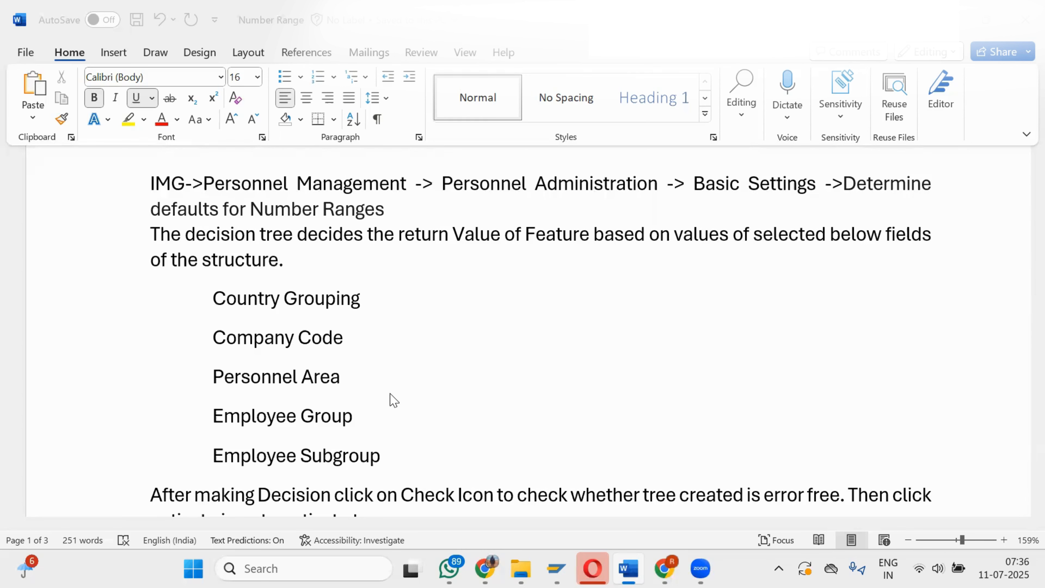
{"action": "scroll", "coordinate": [393, 399], "scroll_direction": "down", "scroll_amount": 3}
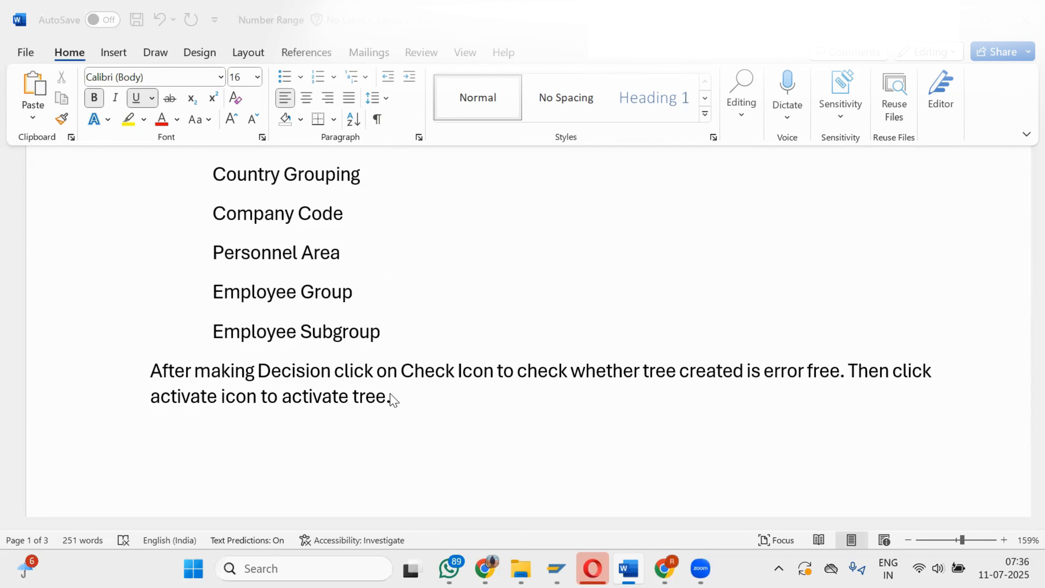
Step: Review the document's screenshots of the Basic Settings IMG path and the RP_PREL number range interval screens
{"action": "scroll", "coordinate": [391, 398], "scroll_direction": "down", "scroll_amount": 10}
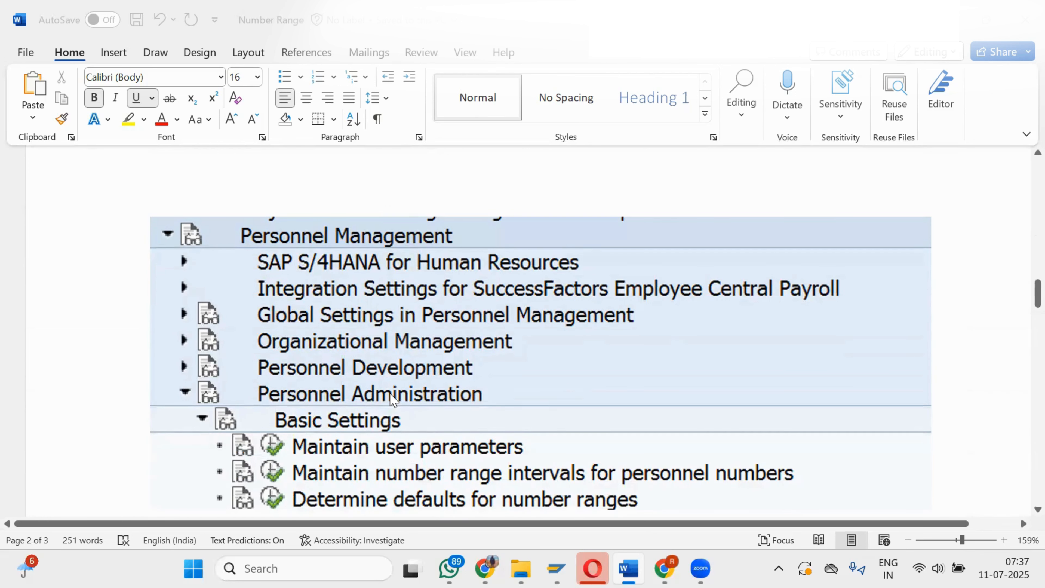
{"action": "scroll", "coordinate": [393, 399], "scroll_direction": "down", "scroll_amount": 2}
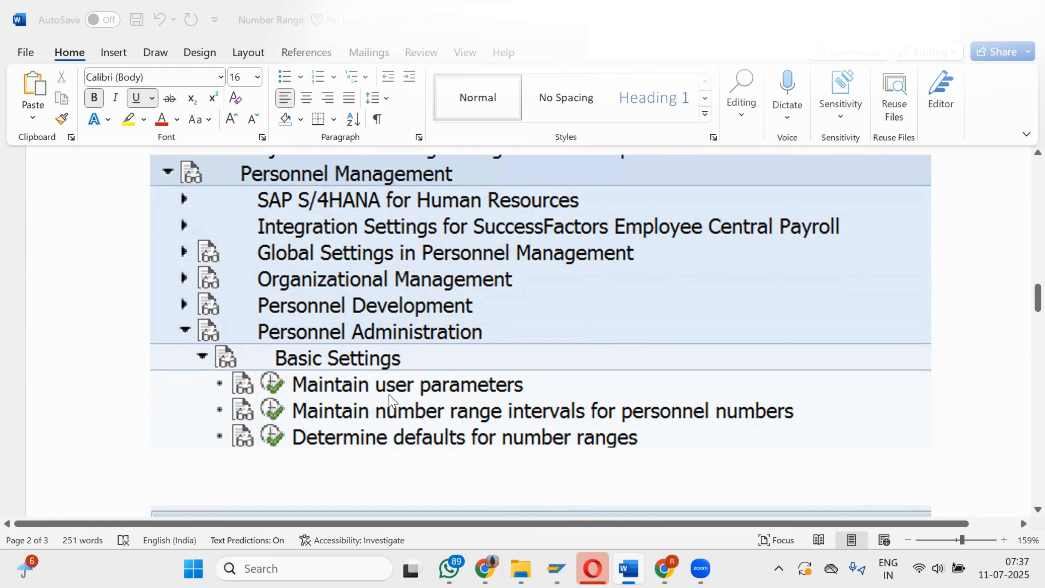
{"action": "scroll", "coordinate": [374, 500], "scroll_direction": "down", "scroll_amount": 2}
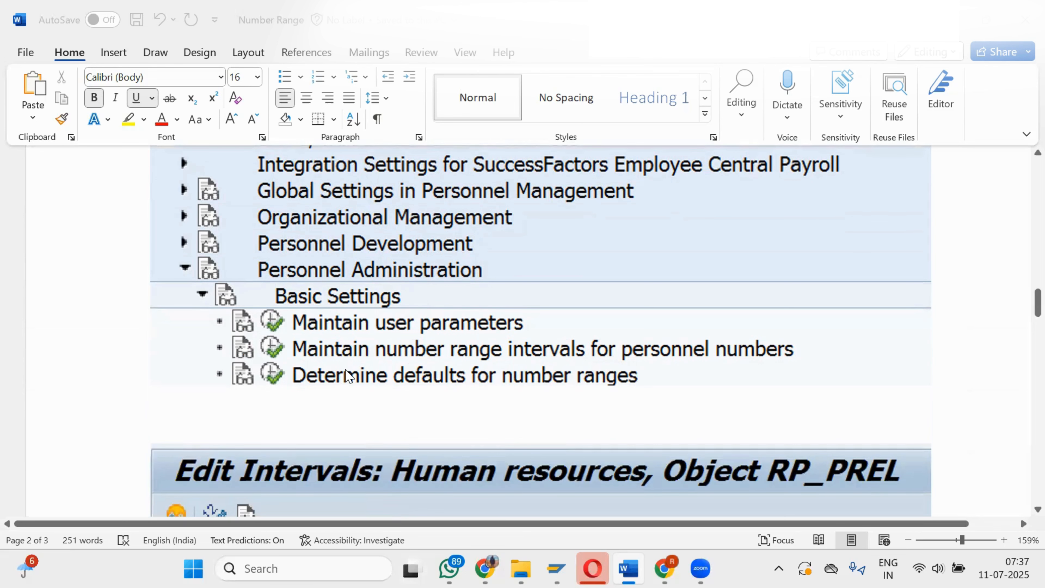
{"action": "scroll", "coordinate": [539, 372], "scroll_direction": "down", "scroll_amount": 4}
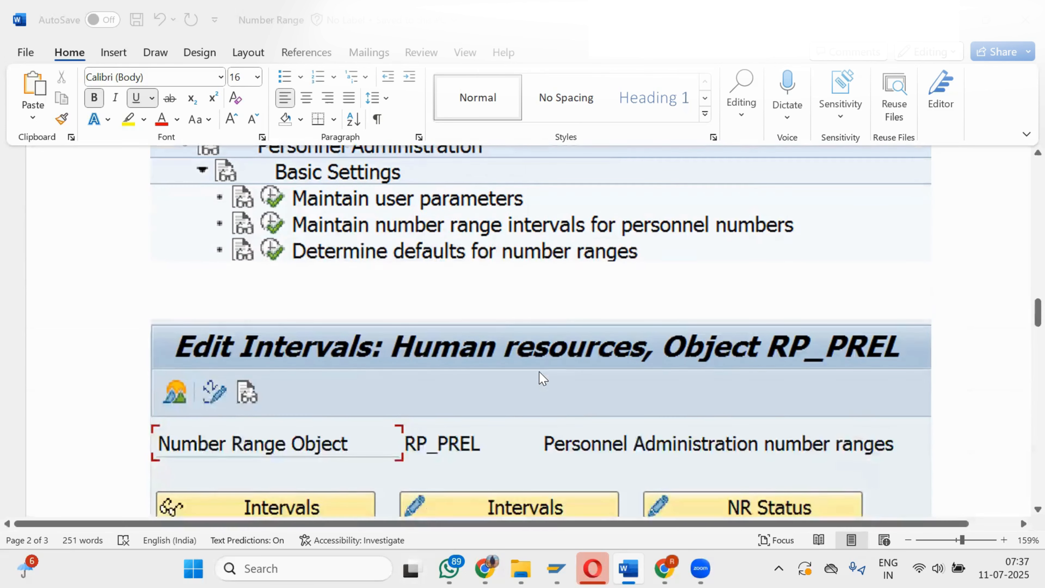
{"action": "scroll", "coordinate": [539, 372], "scroll_direction": "down", "scroll_amount": 3}
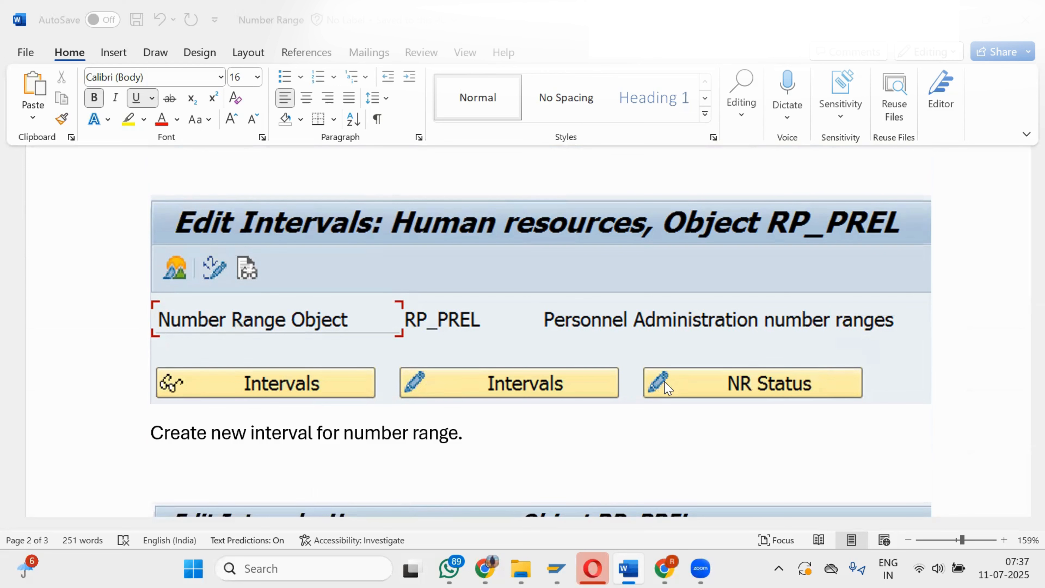
{"action": "scroll", "coordinate": [446, 392], "scroll_direction": "down", "scroll_amount": 3}
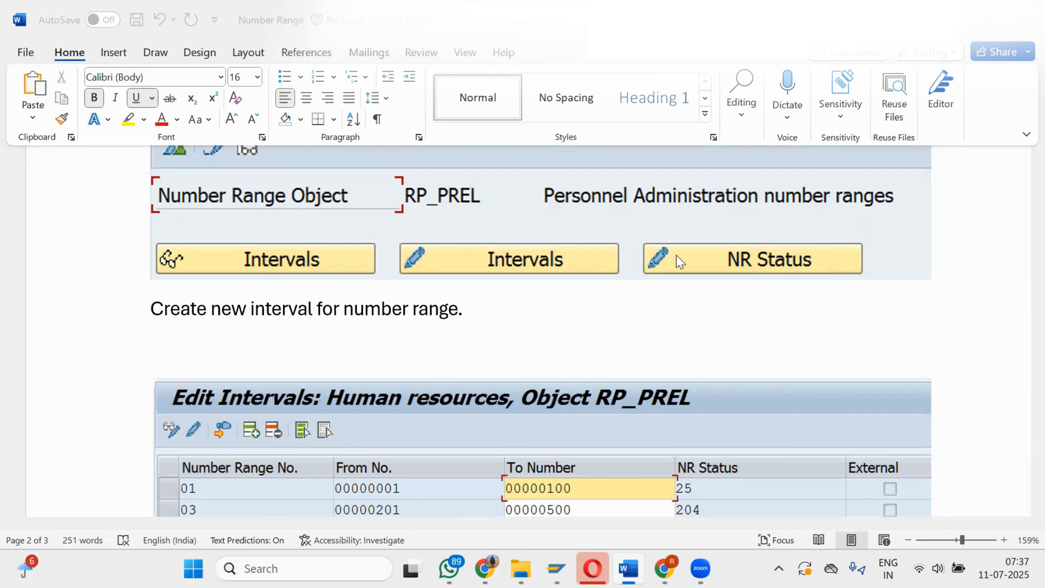
{"action": "scroll", "coordinate": [694, 313], "scroll_direction": "down", "scroll_amount": 1}
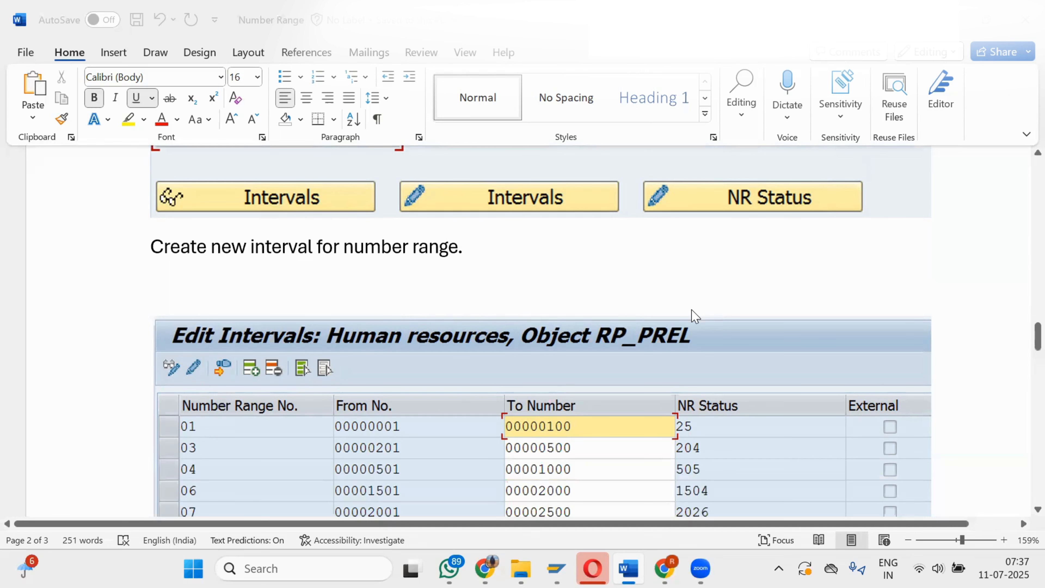
{"action": "scroll", "coordinate": [691, 310], "scroll_direction": "down", "scroll_amount": 2}
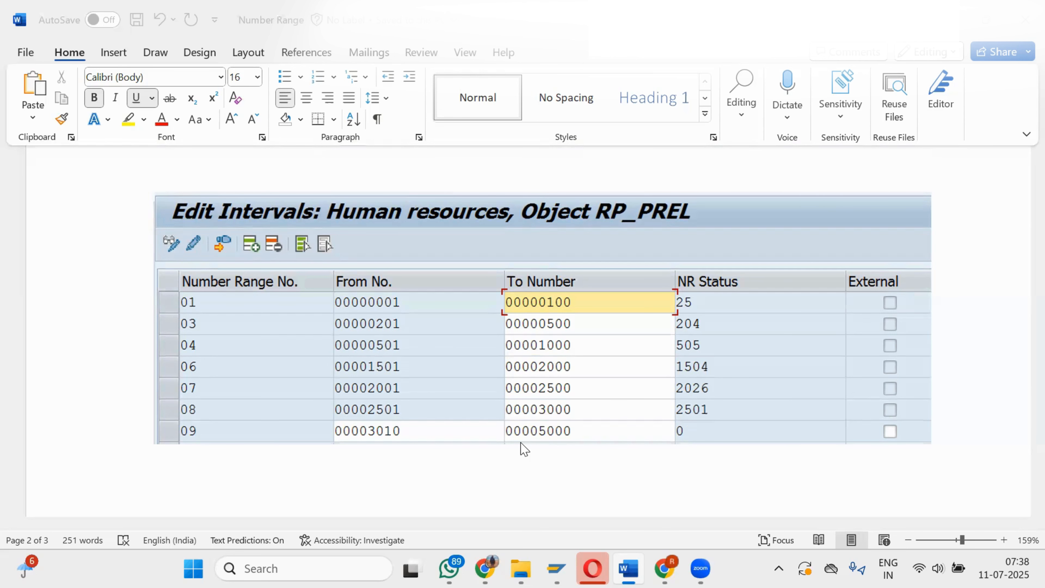
Step: Examine the NUMKR decision tree screenshot, compare its assigned number range with the interval table, and return to the document's start
{"action": "scroll", "coordinate": [523, 449], "scroll_direction": "down", "scroll_amount": 10}
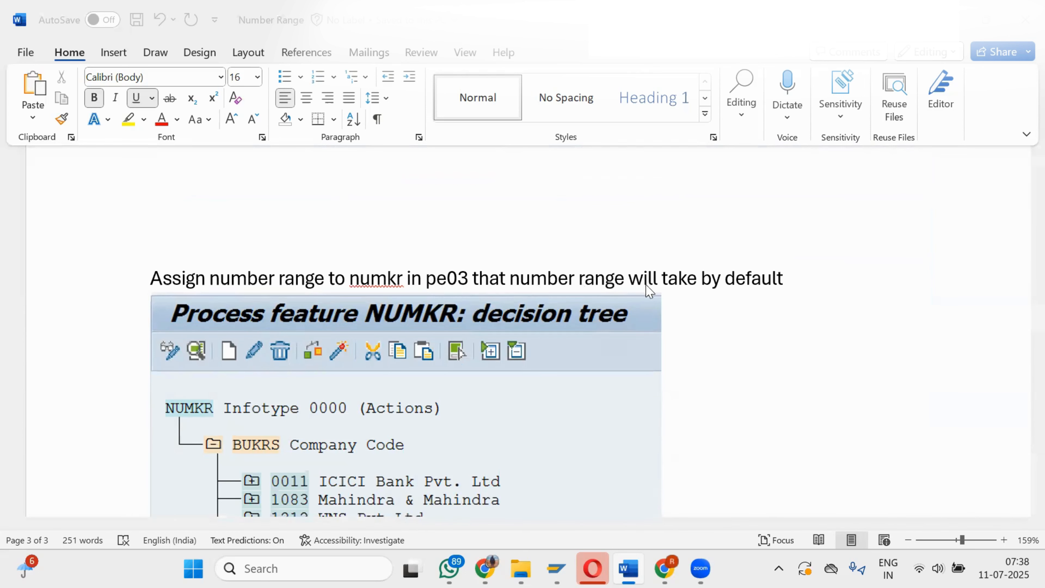
{"action": "scroll", "coordinate": [561, 385], "scroll_direction": "down", "scroll_amount": 3}
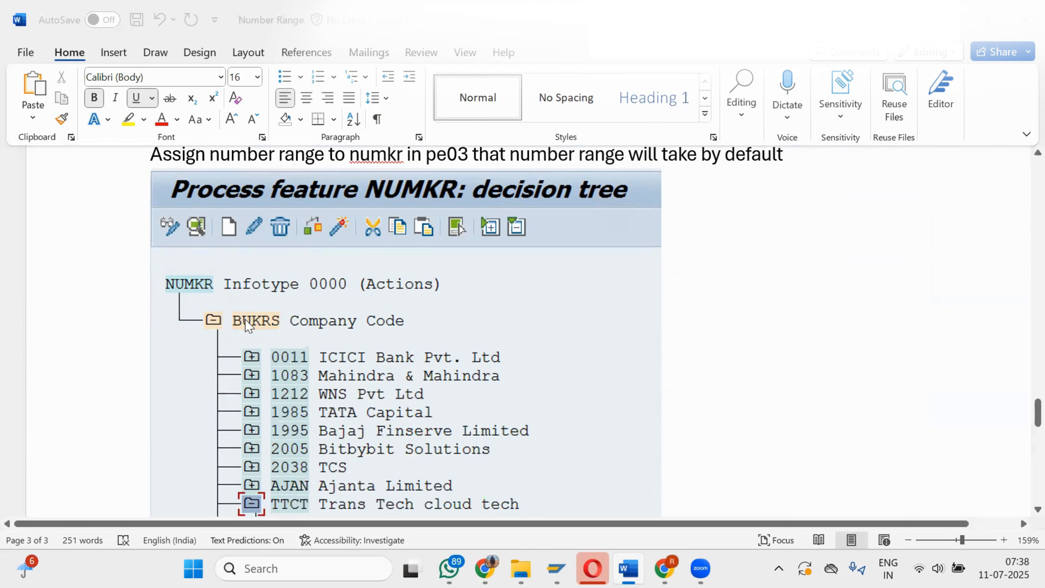
{"action": "scroll", "coordinate": [261, 326], "scroll_direction": "down", "scroll_amount": 3}
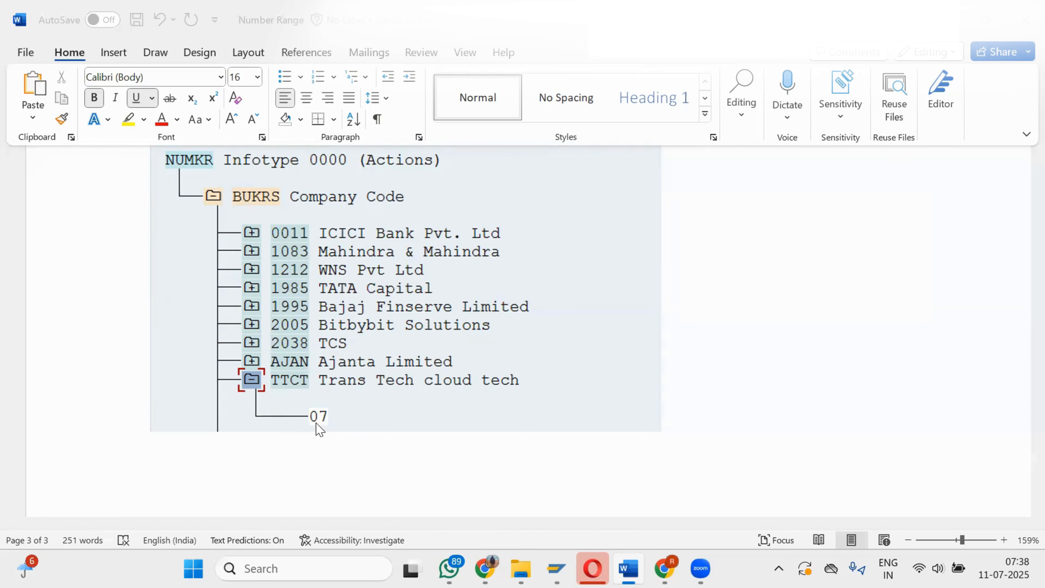
{"action": "scroll", "coordinate": [319, 429], "scroll_direction": "up", "scroll_amount": 10}
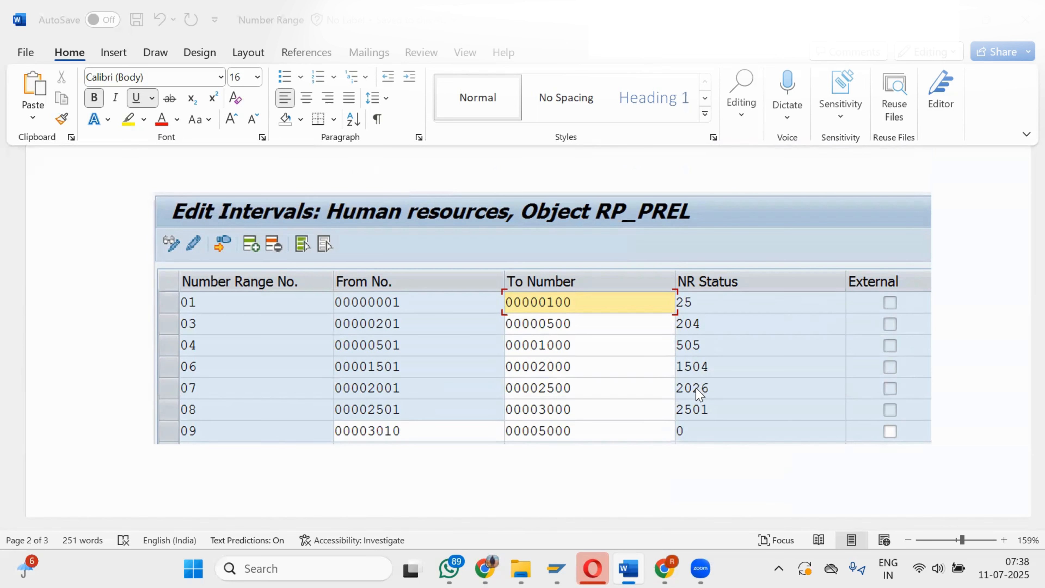
{"action": "scroll", "coordinate": [698, 394], "scroll_direction": "down", "scroll_amount": 15}
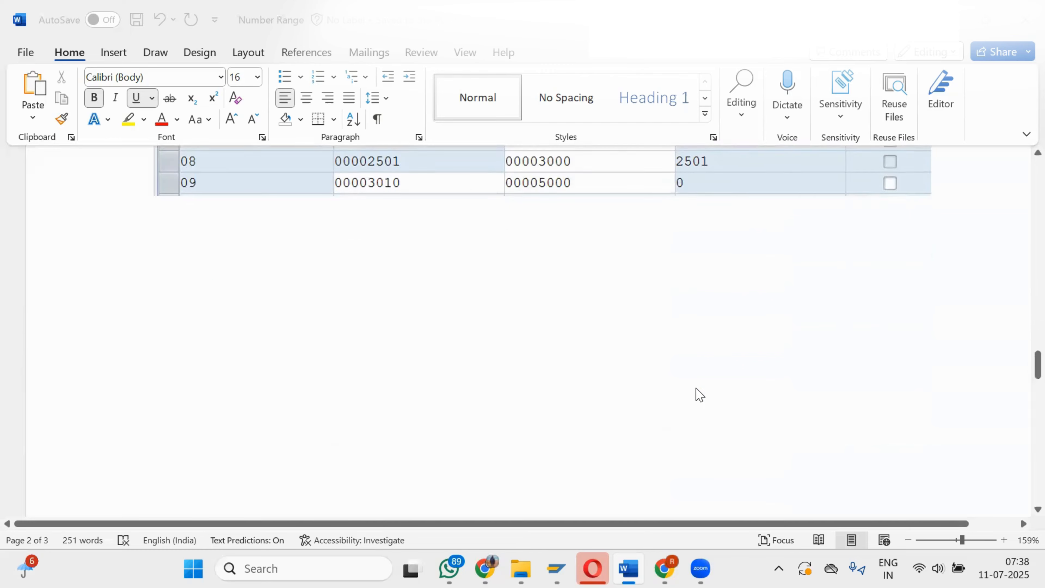
{"action": "scroll", "coordinate": [698, 393], "scroll_direction": "down", "scroll_amount": 4}
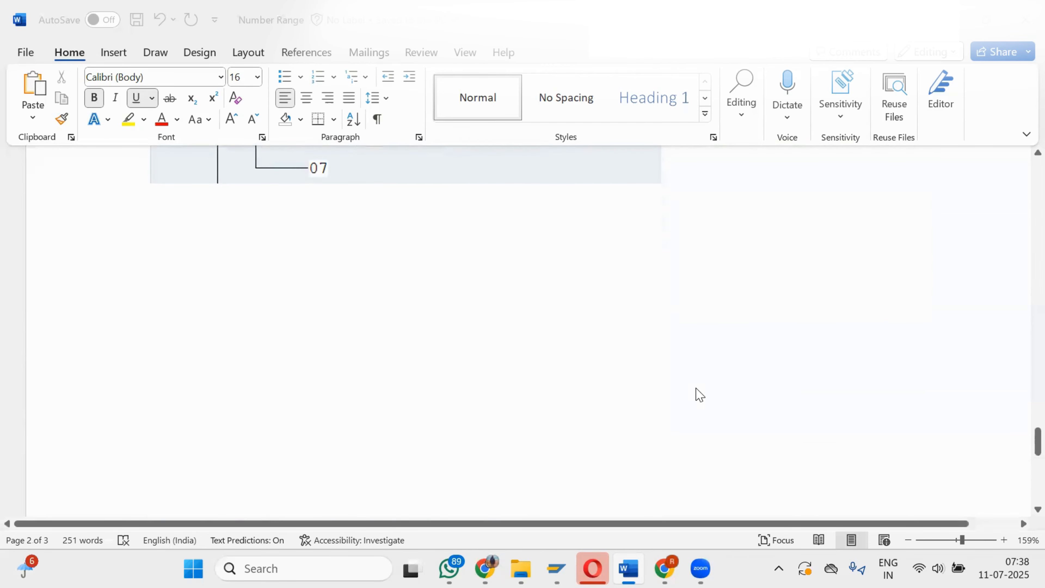
{"action": "scroll", "coordinate": [698, 393], "scroll_direction": "up", "scroll_amount": 3}
{"action": "scroll", "coordinate": [698, 394], "scroll_direction": "up", "scroll_amount": 20}
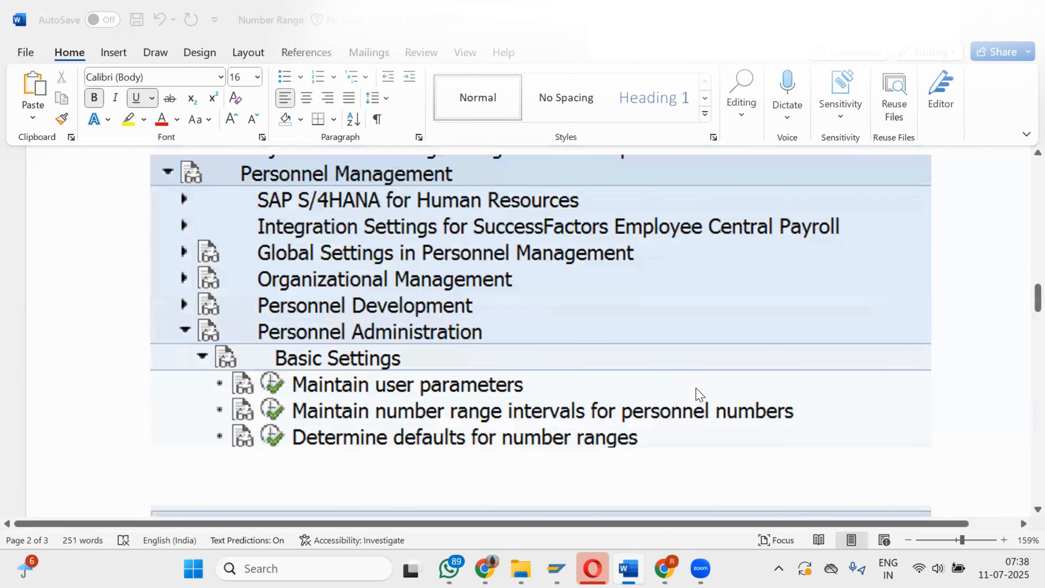
{"action": "scroll", "coordinate": [698, 393], "scroll_direction": "up", "scroll_amount": 15}
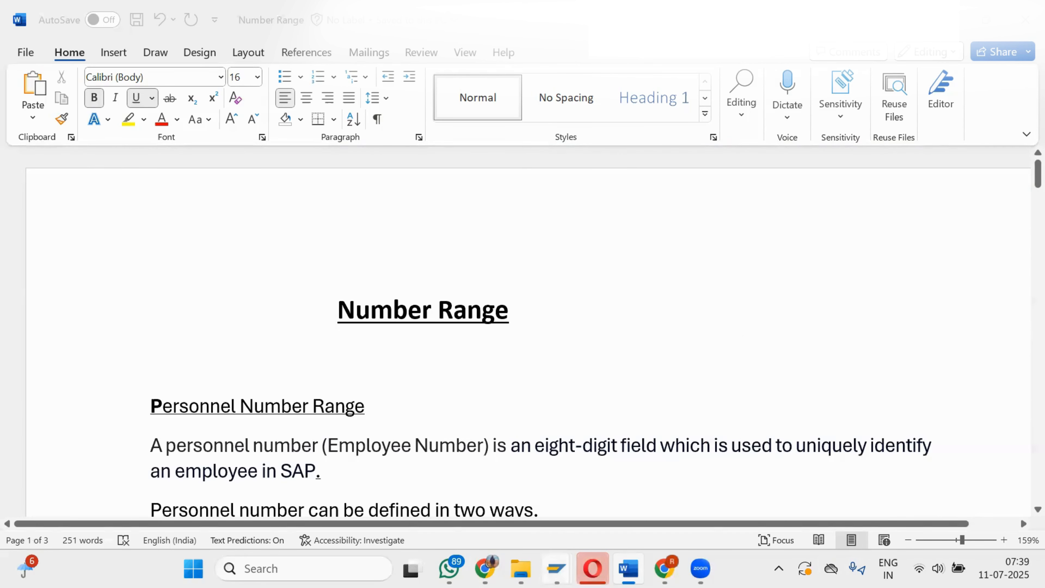
Step: Switch to SAP, run transaction spro from SAP Easy Access and open the SAP Reference IMG
{"action": "mouse_move", "coordinate": [556, 569]}
{"action": "left_click", "coordinate": [565, 485]}
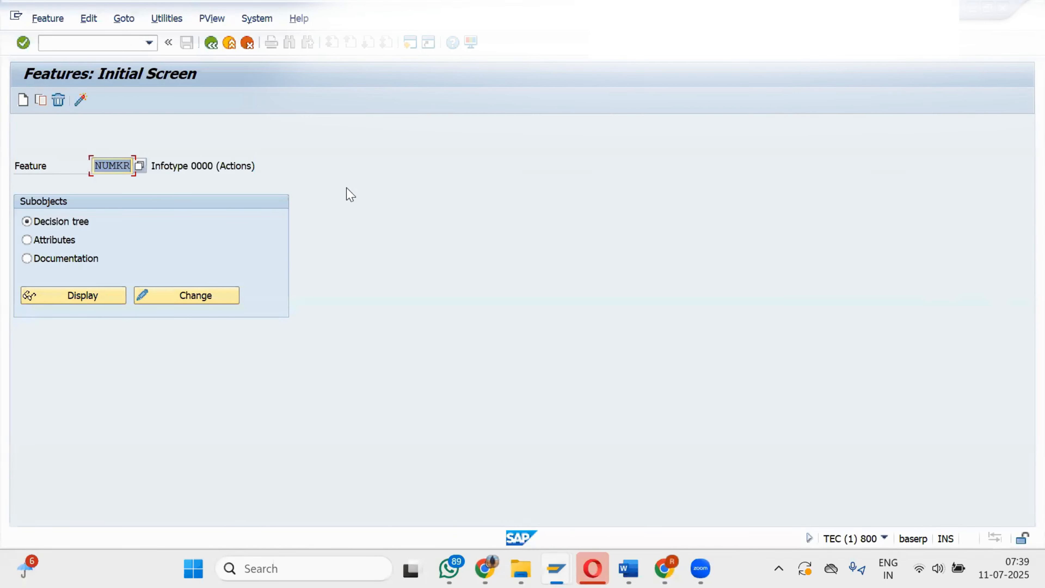
{"action": "left_click", "coordinate": [206, 47]}
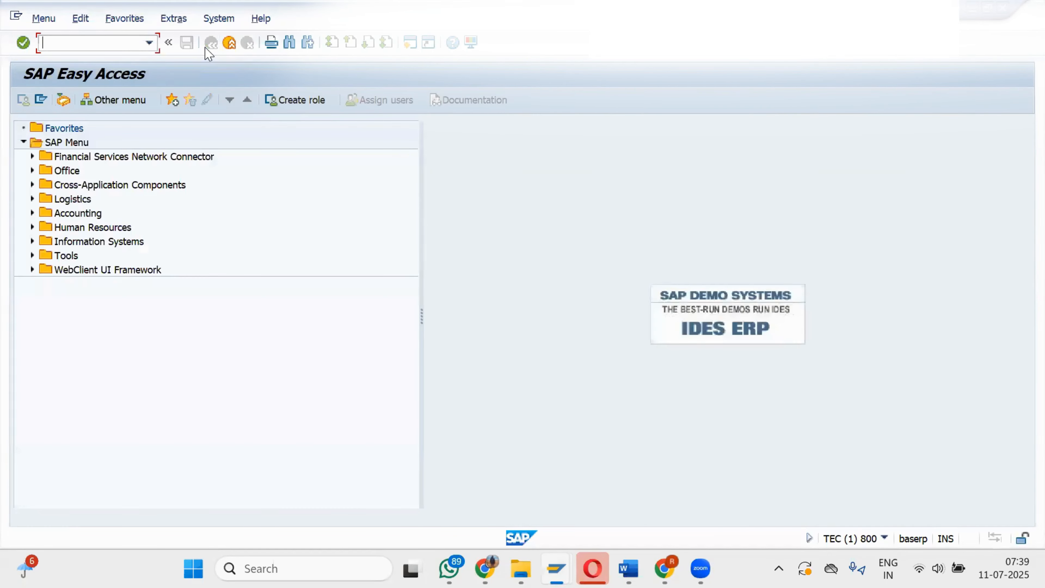
{"action": "left_click", "coordinate": [148, 43]}
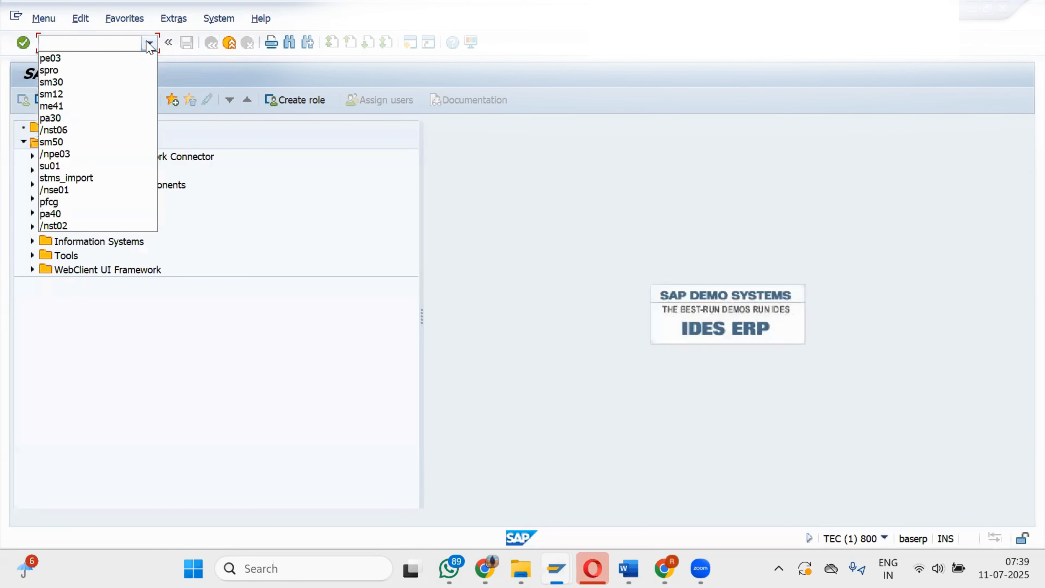
{"action": "left_click", "coordinate": [66, 71]}
{"action": "left_click", "coordinate": [23, 42]}
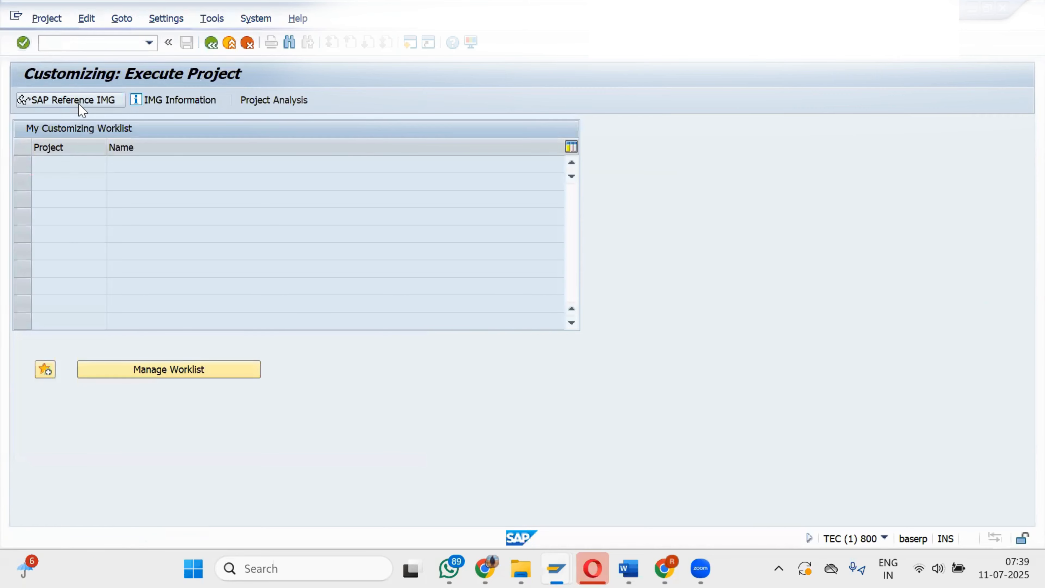
{"action": "left_click", "coordinate": [81, 108]}
Step: Expand Personnel Management, Personnel Administration and Basic Settings in the IMG structure
{"action": "scroll", "coordinate": [103, 346], "scroll_direction": "down", "scroll_amount": 1}
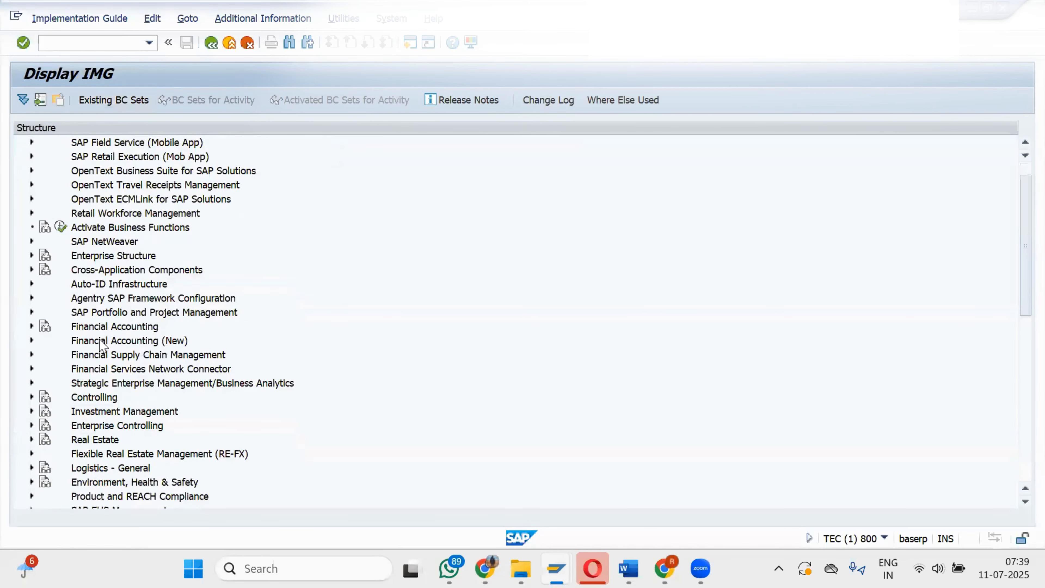
{"action": "scroll", "coordinate": [102, 346], "scroll_direction": "down", "scroll_amount": 5}
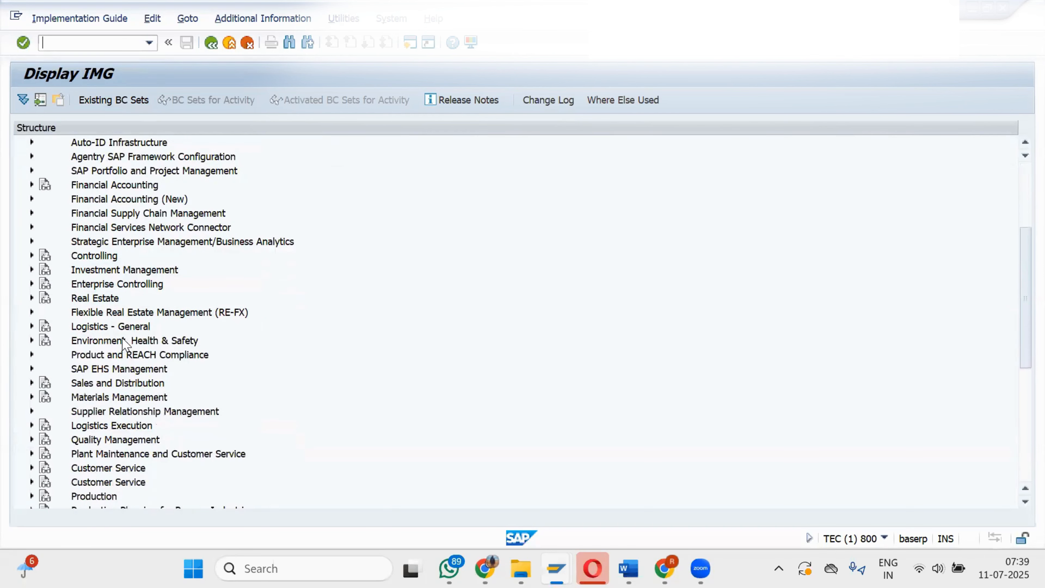
{"action": "scroll", "coordinate": [123, 345], "scroll_direction": "down", "scroll_amount": 4}
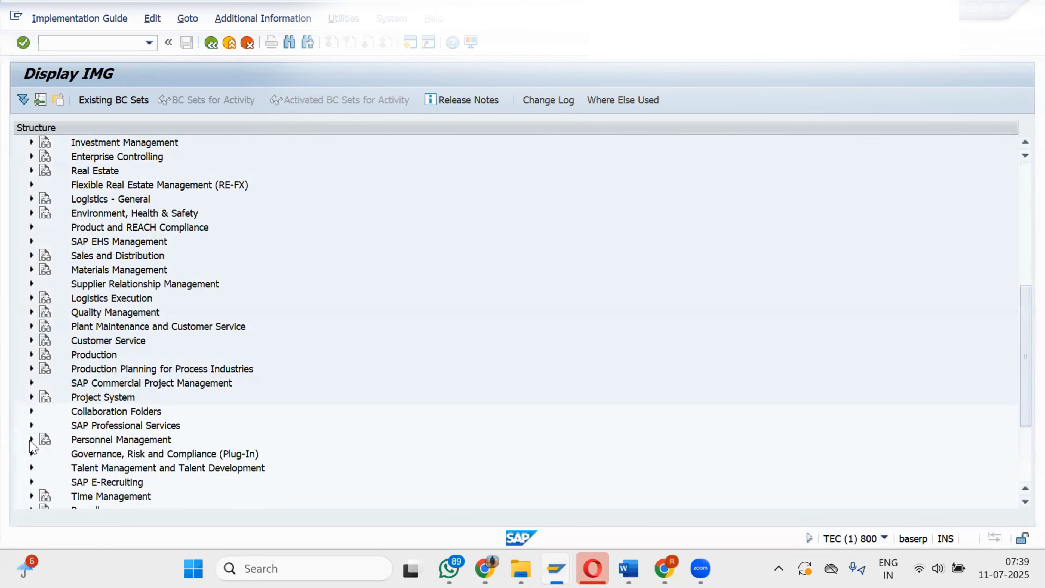
{"action": "left_click", "coordinate": [31, 440]}
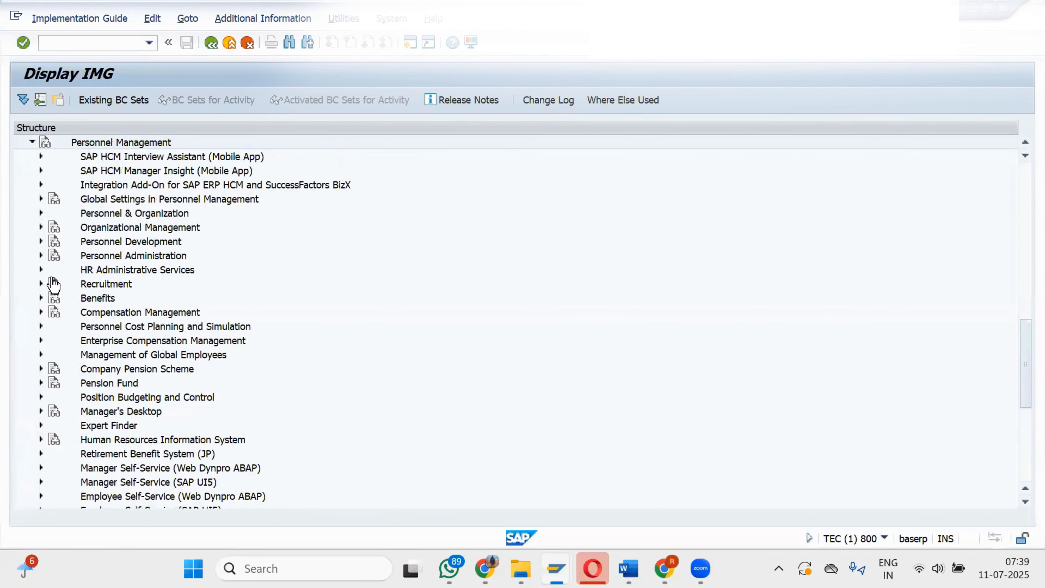
{"action": "left_click", "coordinate": [40, 256]}
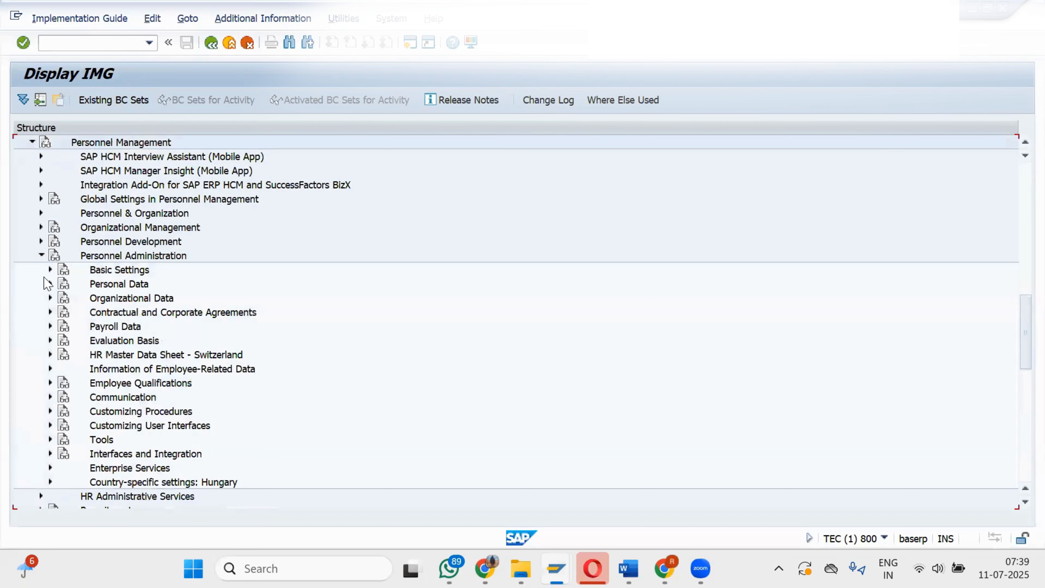
{"action": "left_click", "coordinate": [49, 270]}
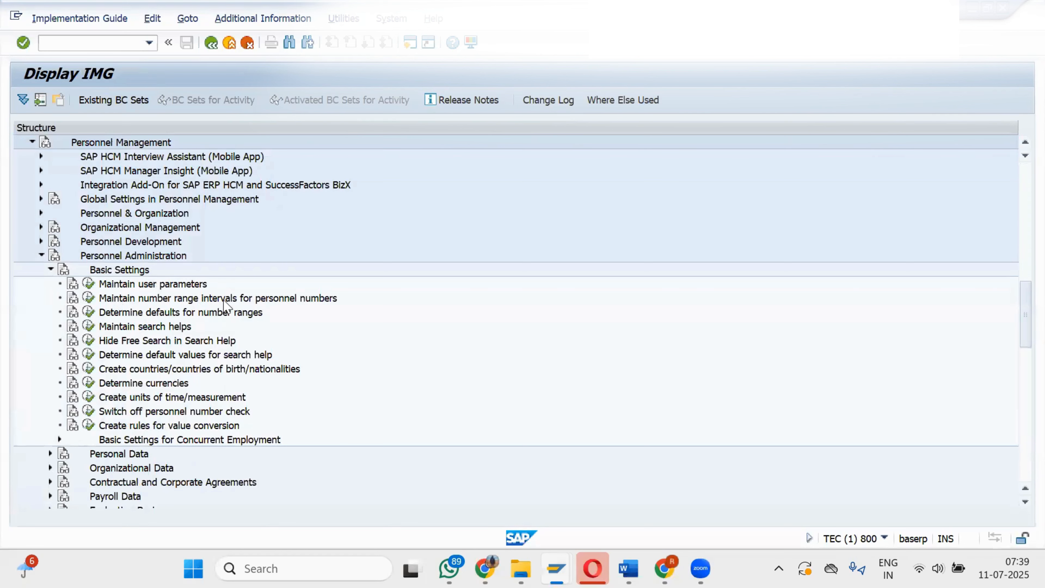
Step: Open the number range interval maintenance for personnel numbers, review the existing intervals in display mode and return to the range maintenance screen
{"action": "left_click", "coordinate": [91, 299]}
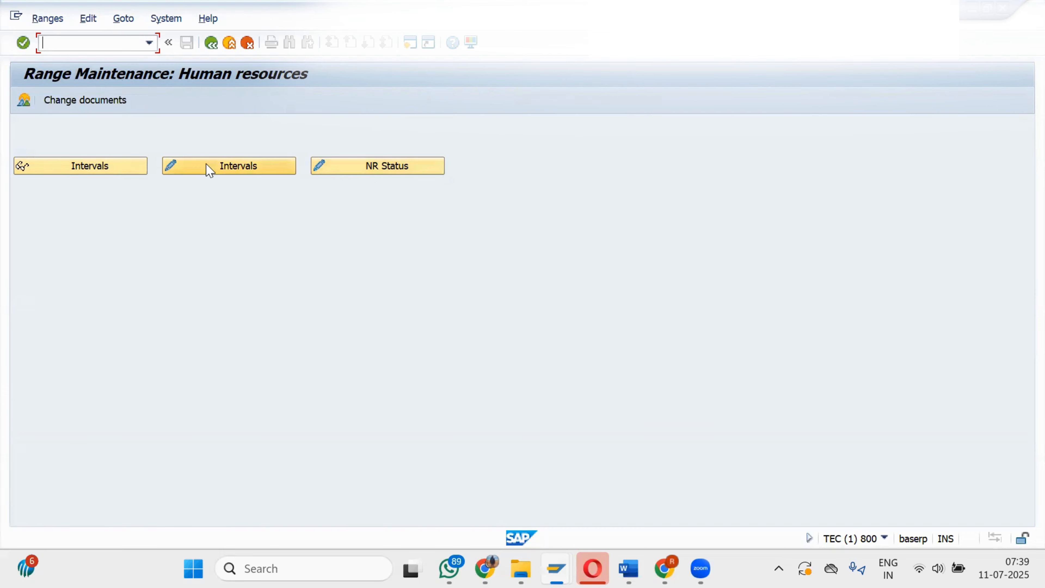
{"action": "left_click", "coordinate": [91, 170]}
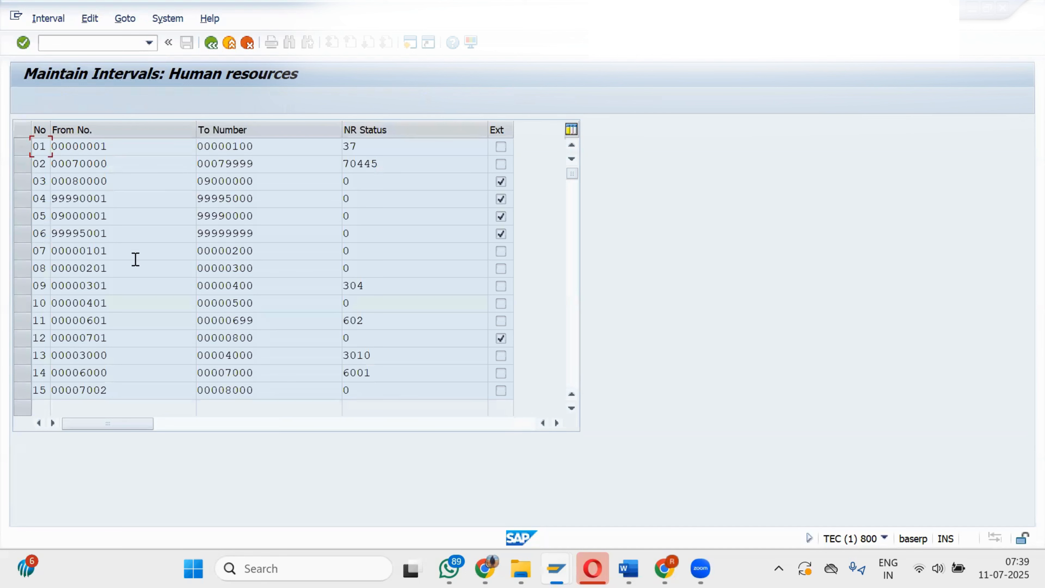
{"action": "scroll", "coordinate": [135, 259], "scroll_direction": "down", "scroll_amount": 2}
{"action": "scroll", "coordinate": [135, 259], "scroll_direction": "up", "scroll_amount": 2}
{"action": "key", "text": "F3"}
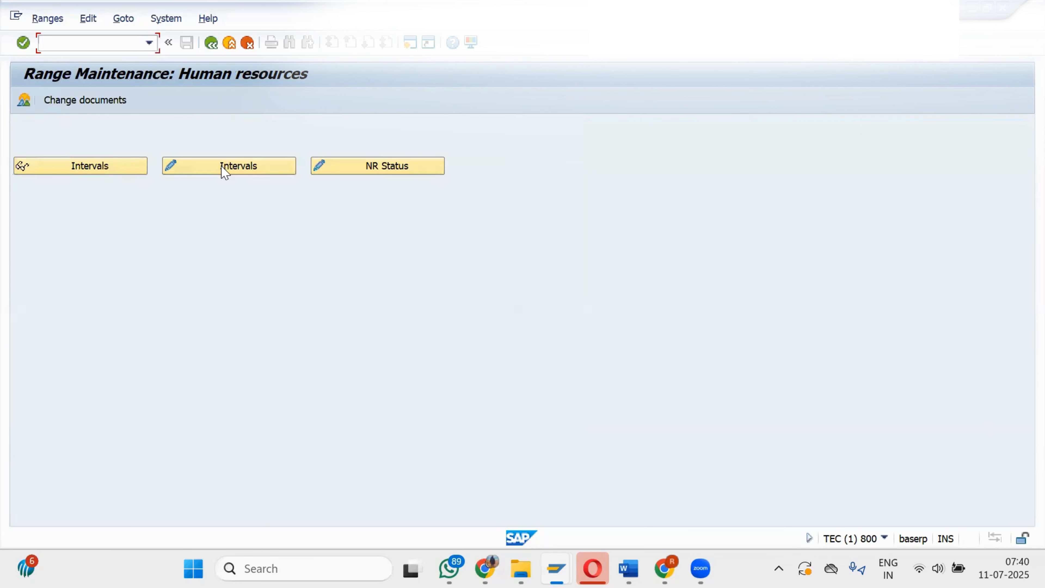
Step: Open the Human resources intervals for editing and insert a new interval numbered 16 with From No. 00008001
{"action": "left_click", "coordinate": [222, 165]}
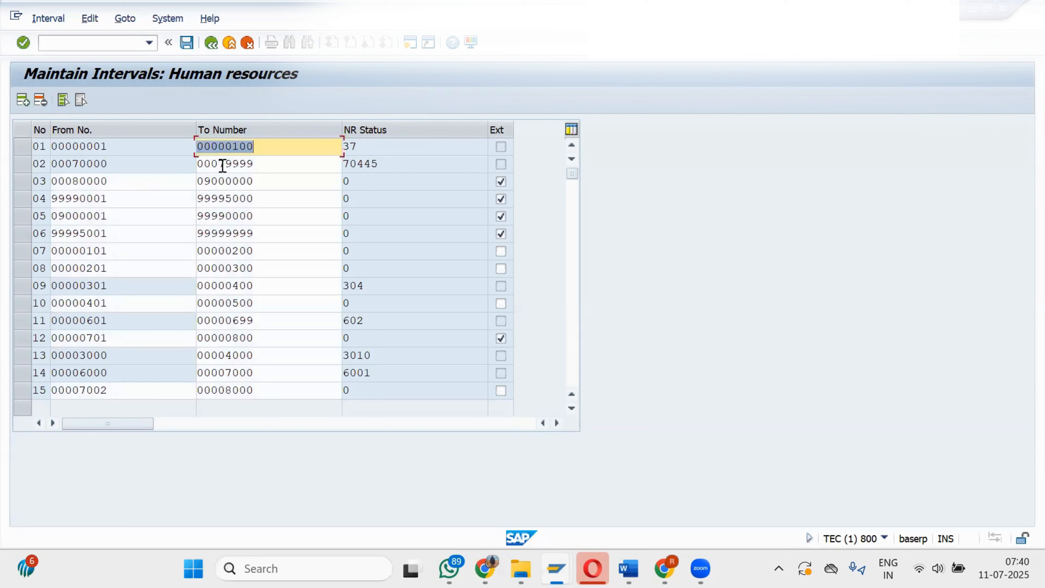
{"action": "left_click", "coordinate": [22, 102]}
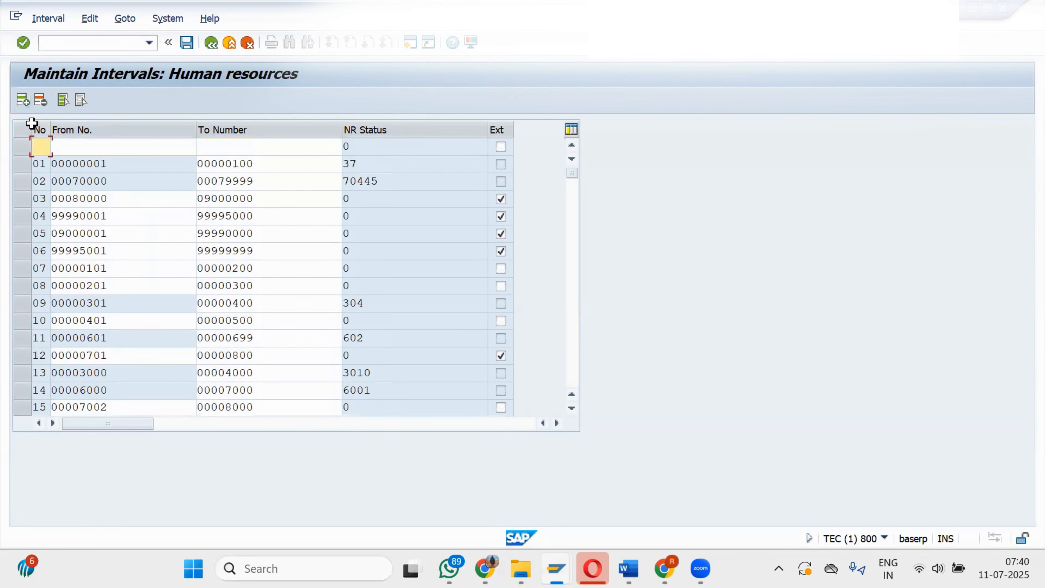
{"action": "type", "text": "16"}
{"action": "left_click", "coordinate": [102, 146]}
{"action": "type", "text": "00000"}
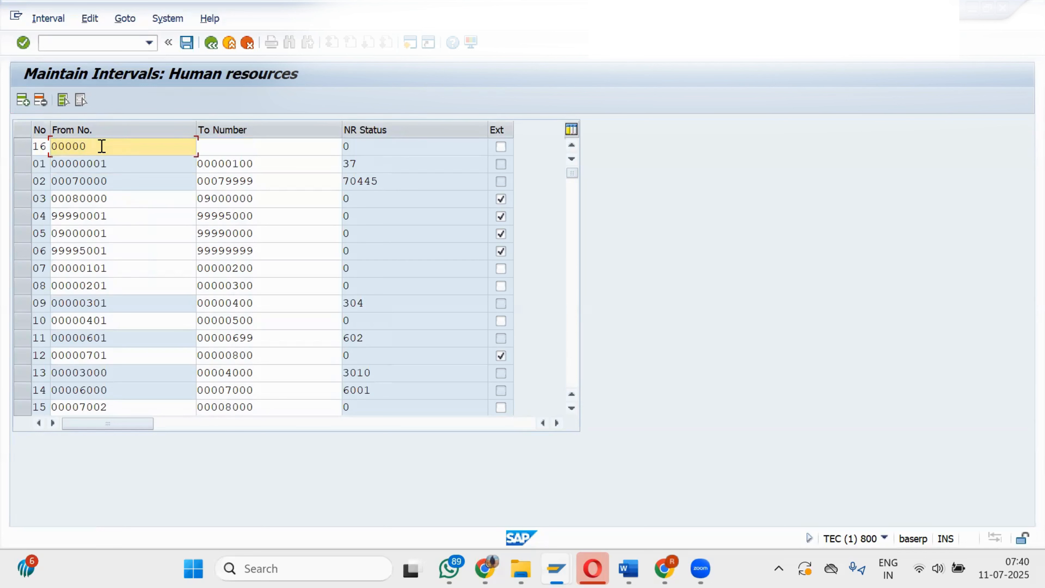
{"action": "type", "text": "000"}
{"action": "key", "text": "BackSpace"}
{"action": "key", "text": "BackSpace"}
{"action": "key", "text": "BackSpace"}
{"action": "key", "text": "BackSpace"}
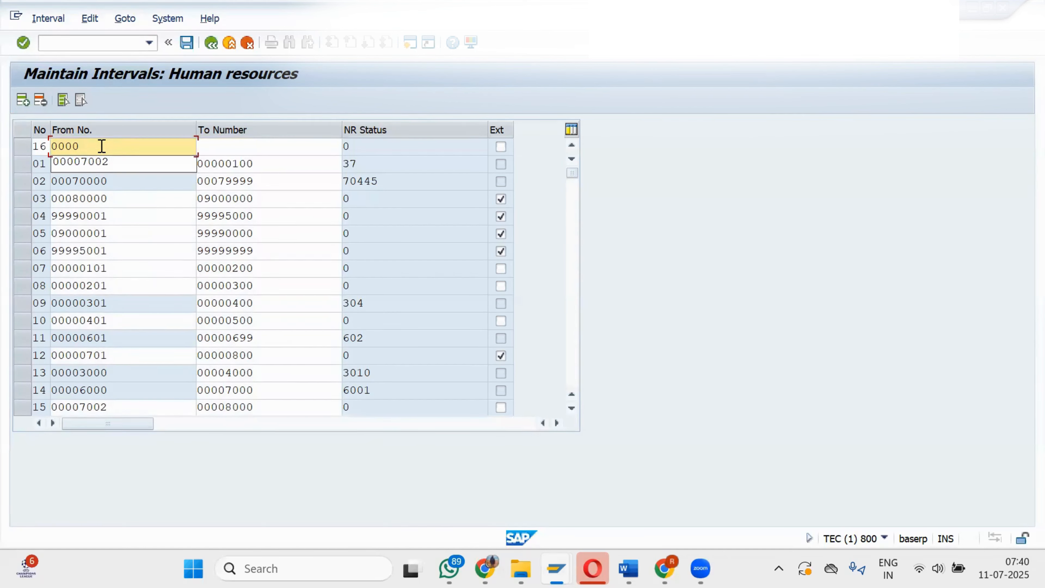
{"action": "type", "text": "800"}
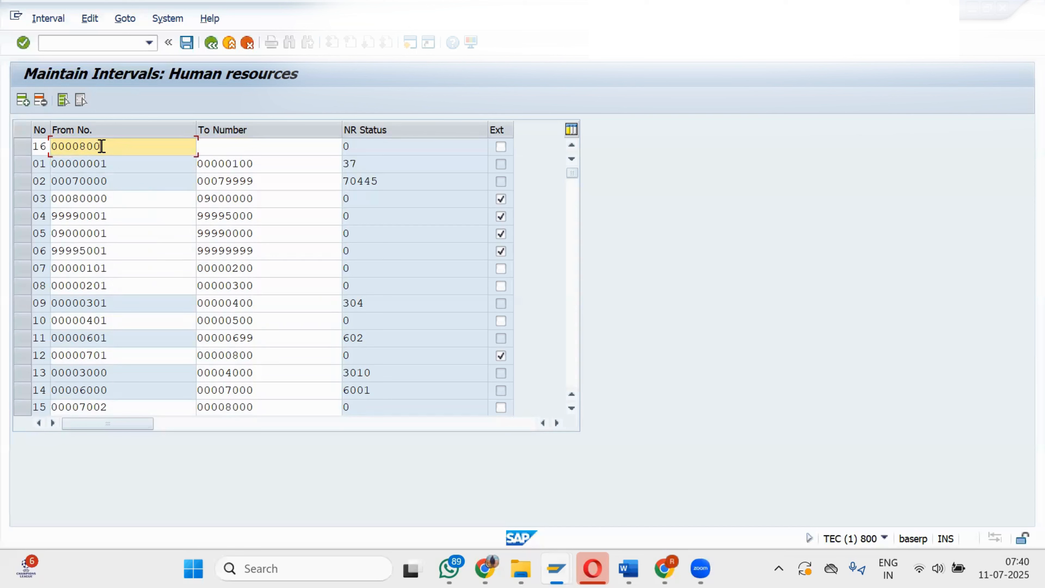
{"action": "type", "text": "1"}
Step: Set the To Number of interval 16 to 00008500, save the intervals and check the new row's number status
{"action": "left_click", "coordinate": [220, 146]}
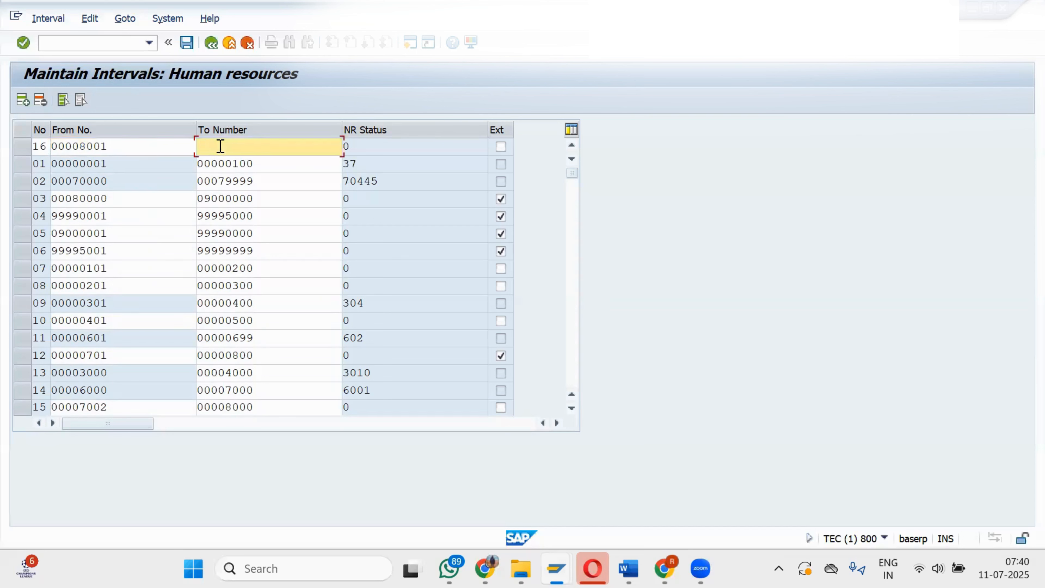
{"action": "type", "text": "00000000"}
{"action": "key", "text": "BackSpace"}
{"action": "key", "text": "BackSpace"}
{"action": "key", "text": "BackSpace"}
{"action": "key", "text": "BackSpace"}
{"action": "type", "text": "8500"}
{"action": "left_click", "coordinate": [186, 43]}
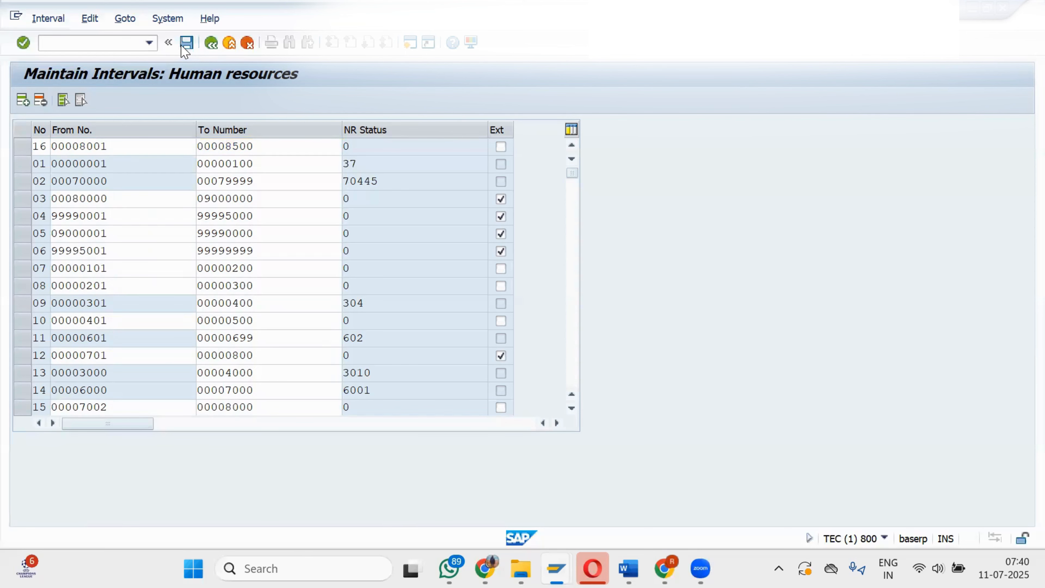
{"action": "left_click", "coordinate": [580, 500]}
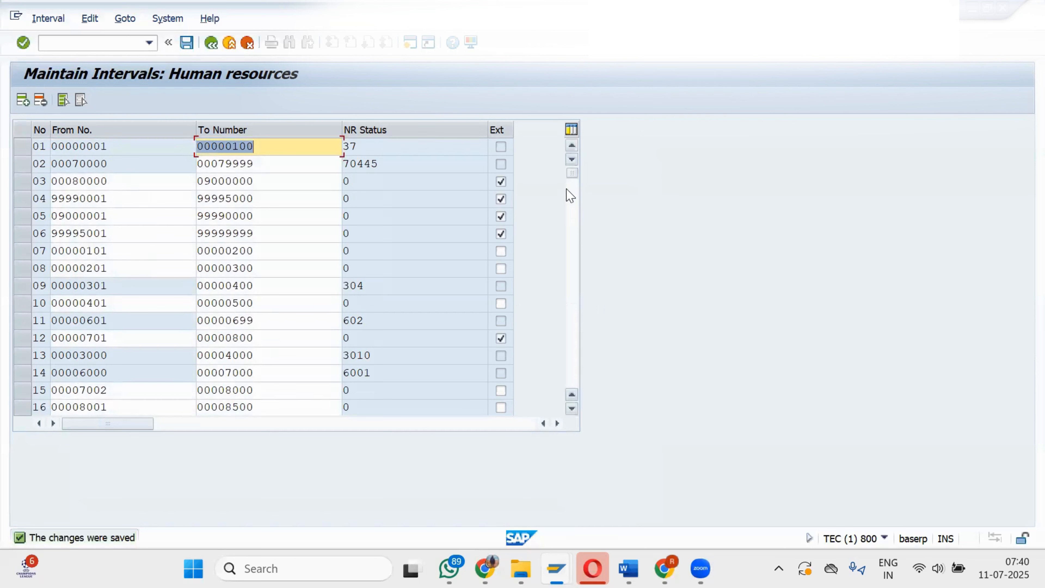
{"action": "left_click_drag", "start_coordinate": [575, 175], "coordinate": [577, 200]}
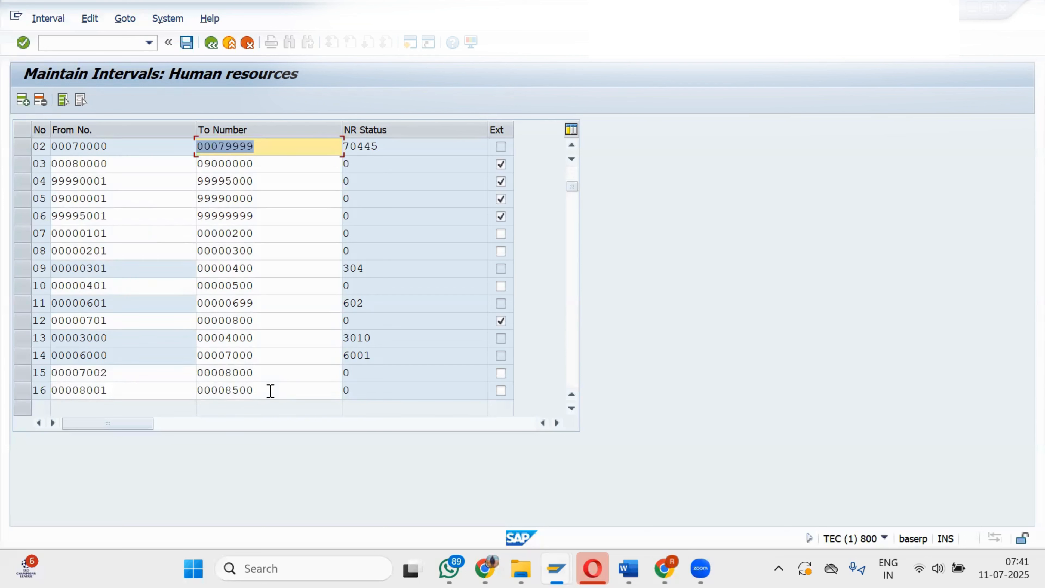
{"action": "left_click", "coordinate": [356, 390]}
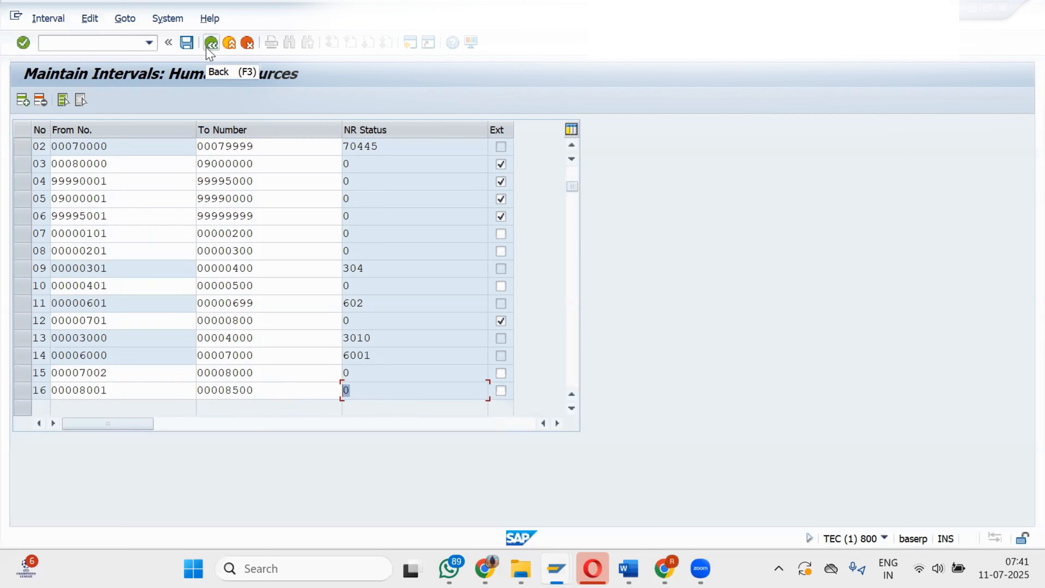
Step: Run transaction /npe03 and open the decision tree of feature NUMKR for changing
{"action": "left_click", "coordinate": [127, 46]}
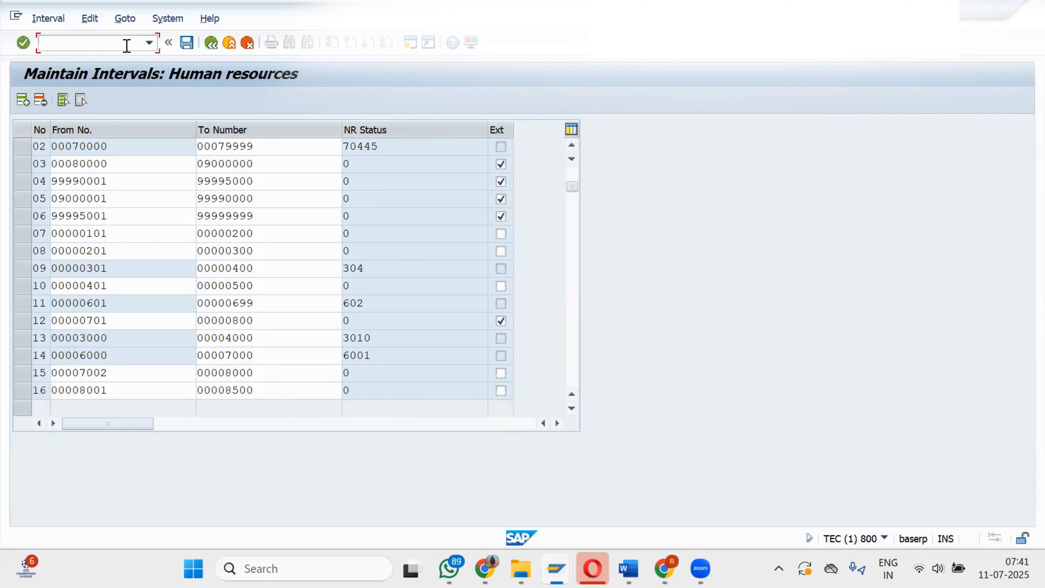
{"action": "type", "text": "/npe03"}
{"action": "key", "text": "Return"}
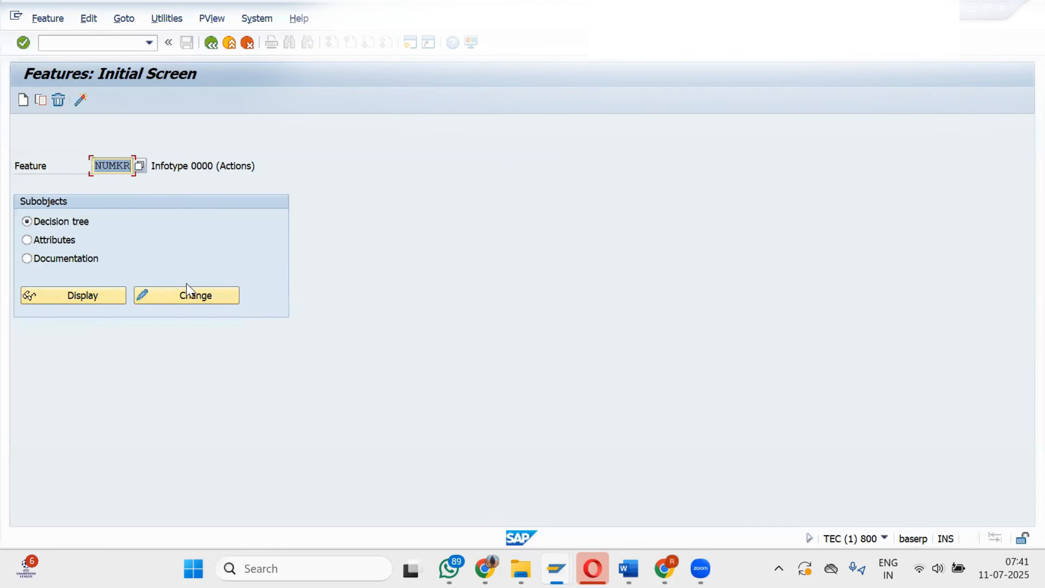
{"action": "left_click", "coordinate": [187, 296]}
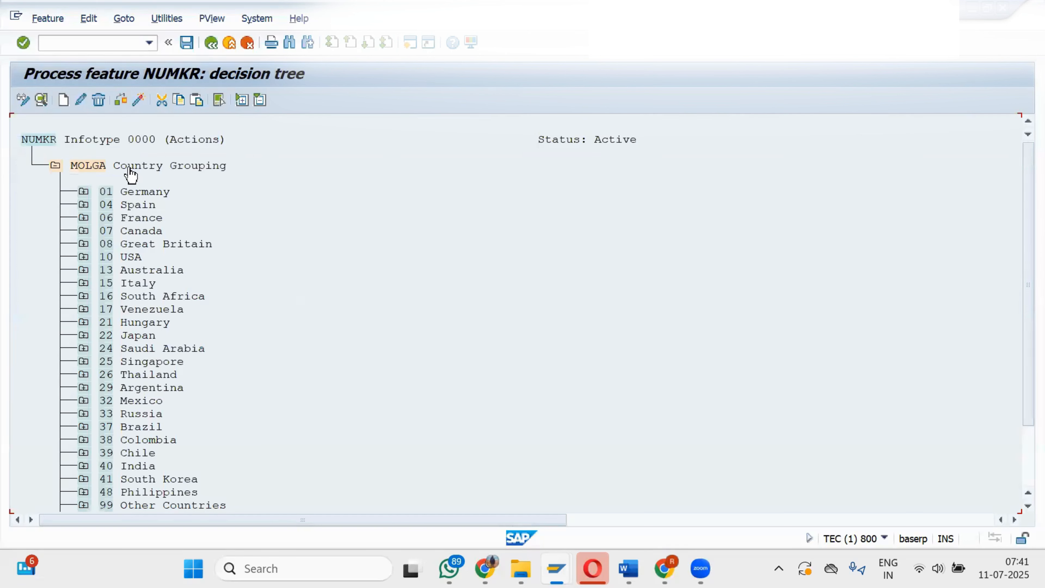
Step: Expand country grouping 40 India down through company code LD01 to personnel area 1717 and examine its assigned number range
{"action": "scroll", "coordinate": [128, 297], "scroll_direction": "down", "scroll_amount": 2}
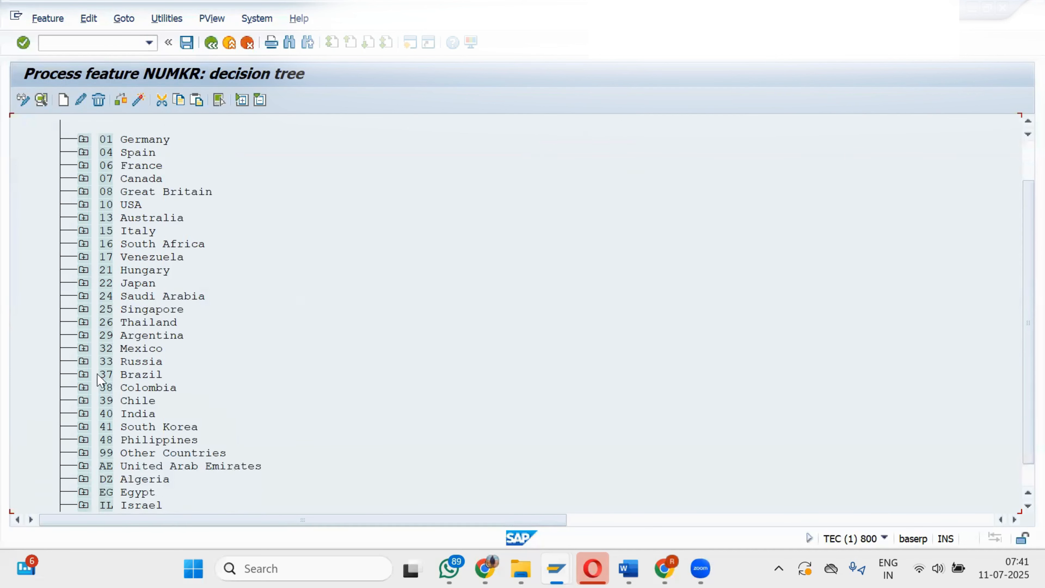
{"action": "left_click", "coordinate": [84, 414]}
{"action": "left_click", "coordinate": [111, 440]}
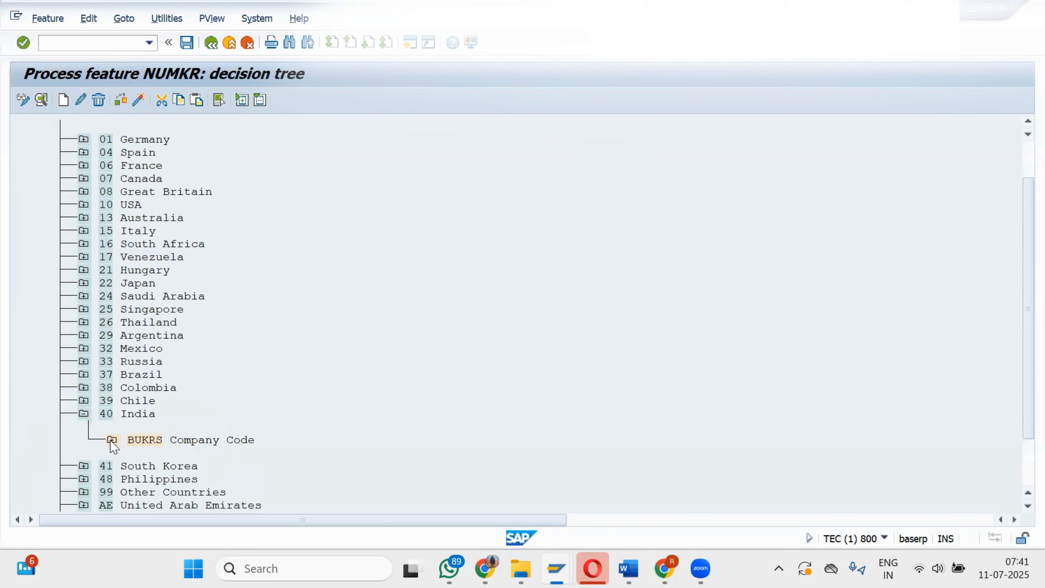
{"action": "scroll", "coordinate": [284, 379], "scroll_direction": "down", "scroll_amount": 1}
{"action": "scroll", "coordinate": [284, 379], "scroll_direction": "down", "scroll_amount": 2}
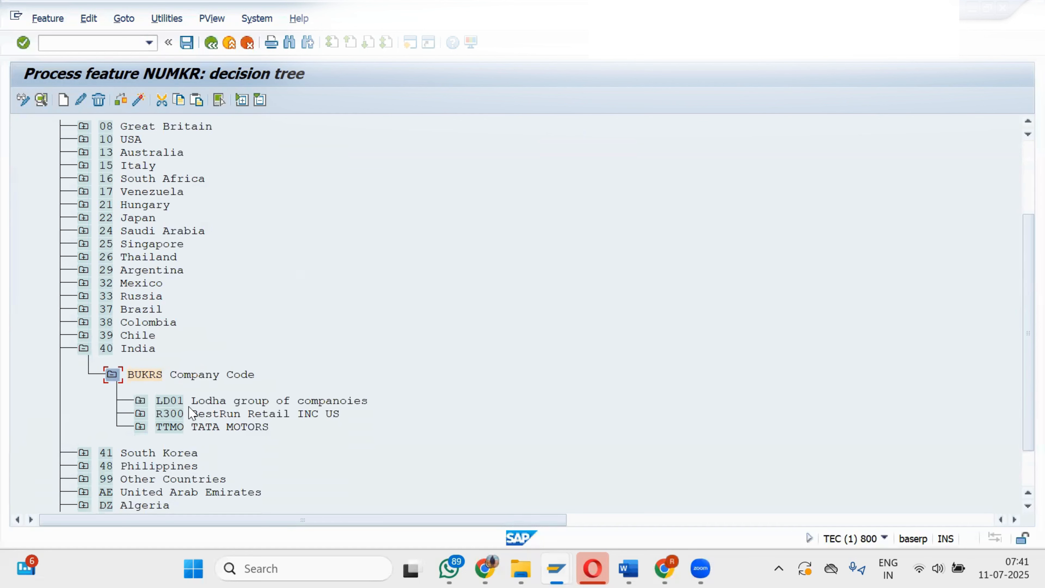
{"action": "left_click", "coordinate": [140, 402]}
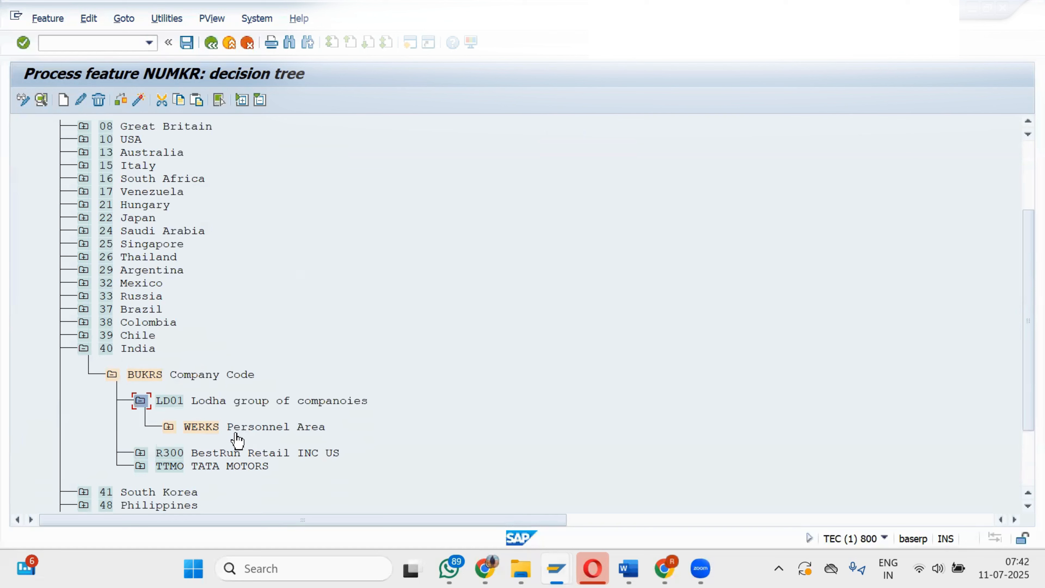
{"action": "left_click", "coordinate": [168, 426]}
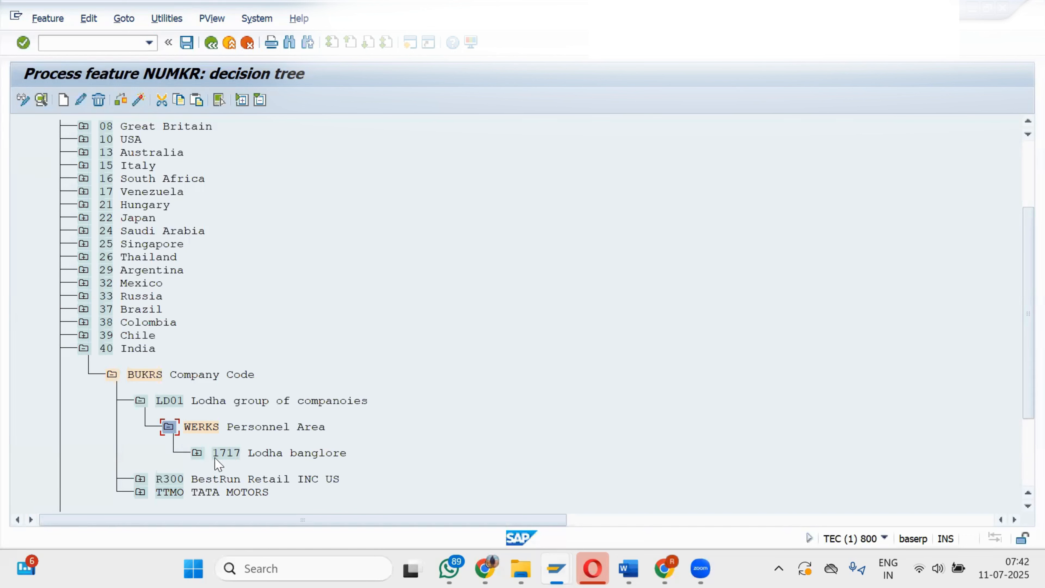
{"action": "left_click", "coordinate": [197, 453]}
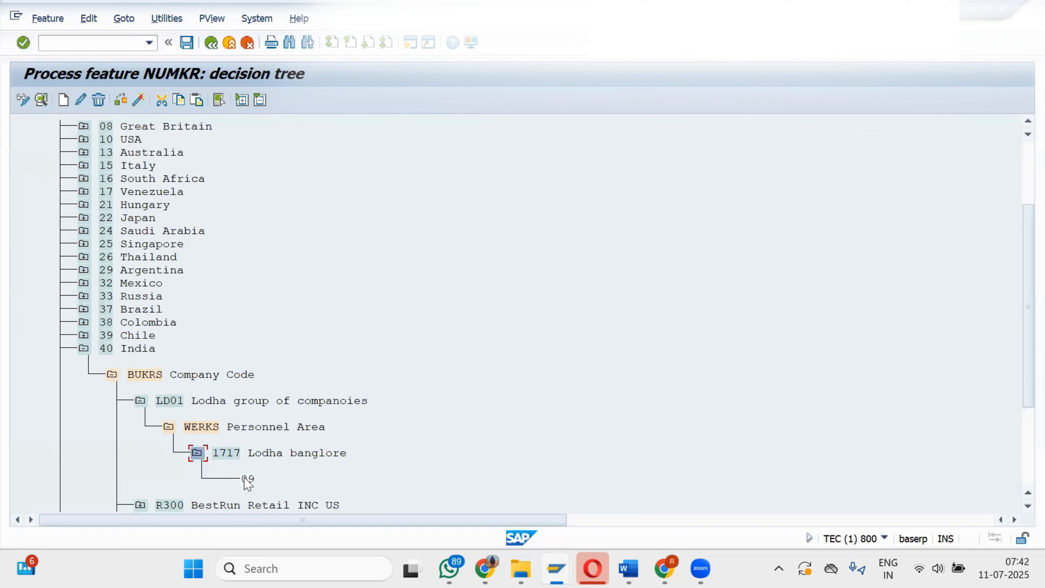